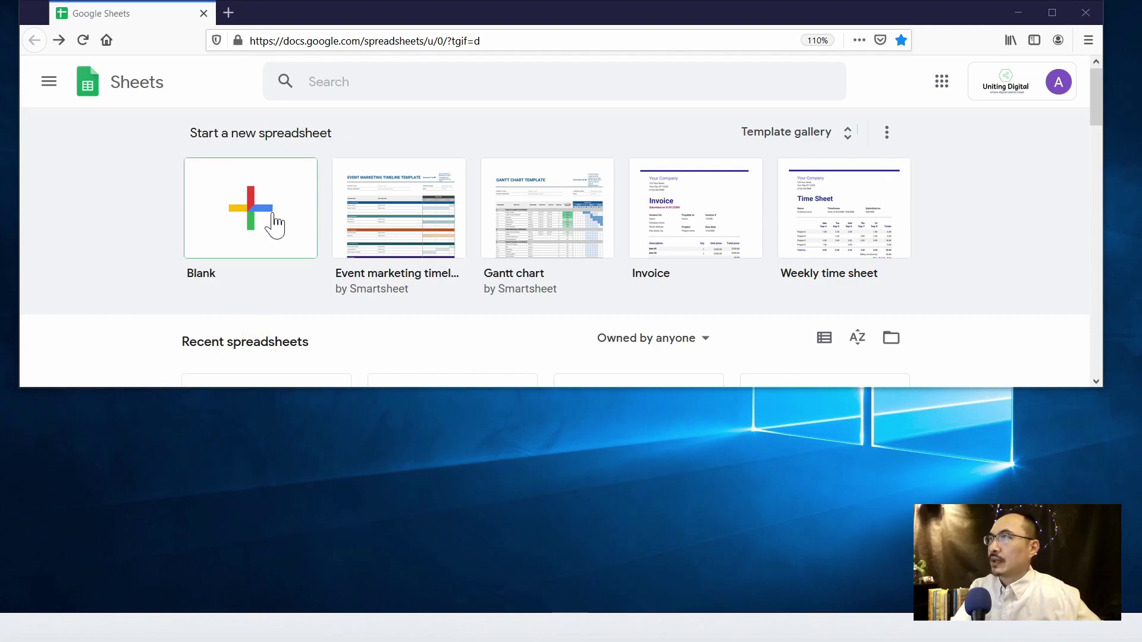
- Create a blank Google Sheets spreadsheet from the apps launcher and select cell B2
left_click(941, 83)
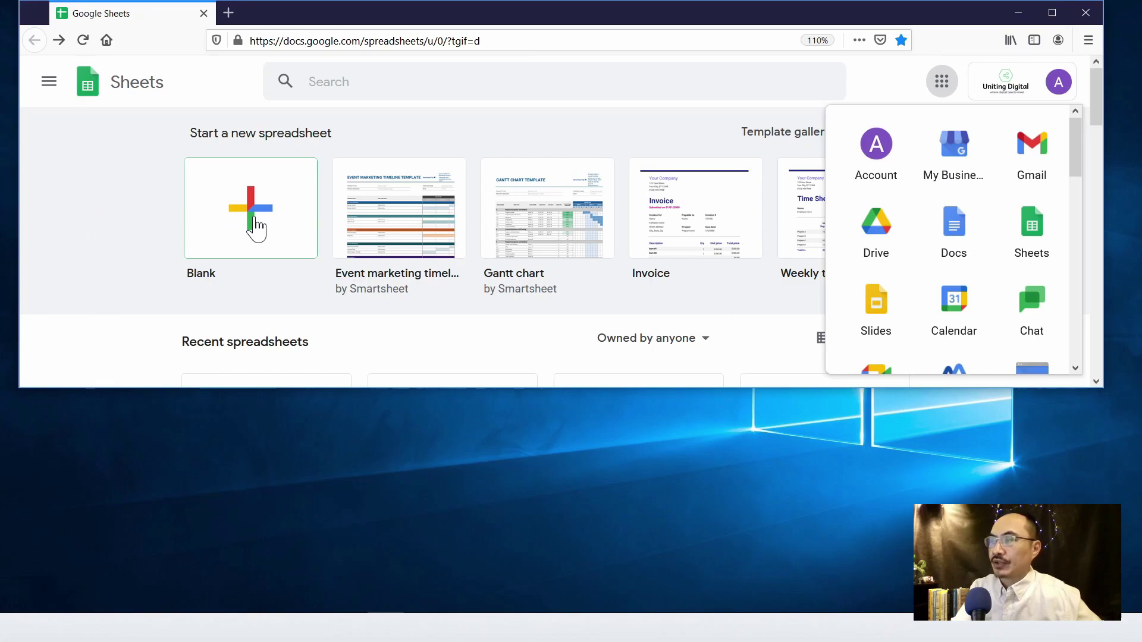
left_click(256, 226)
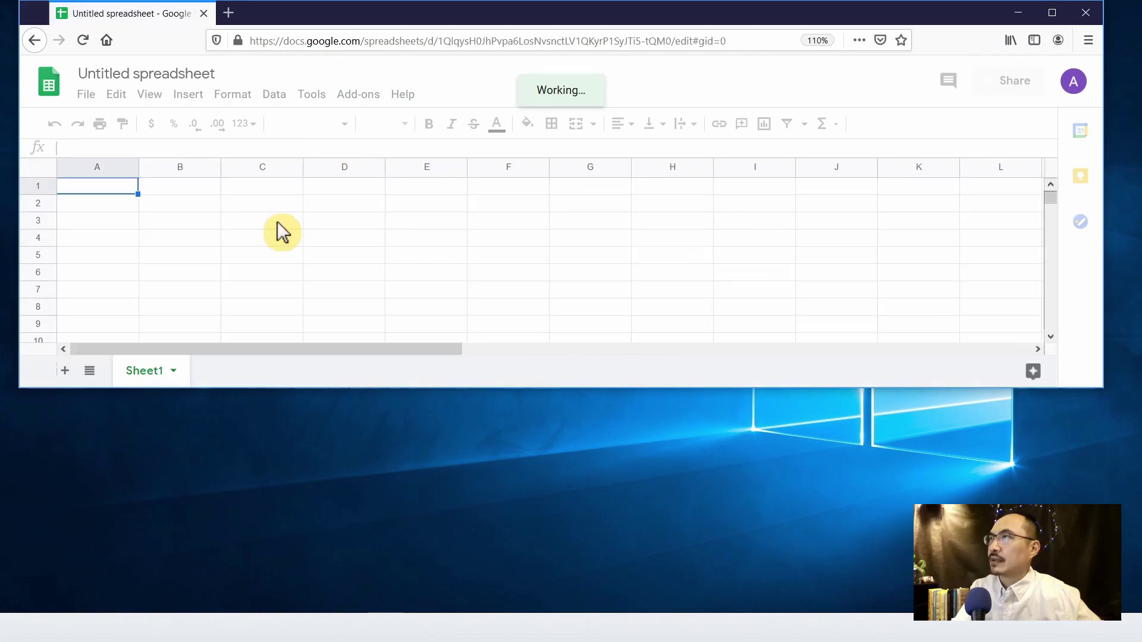
left_click(161, 203)
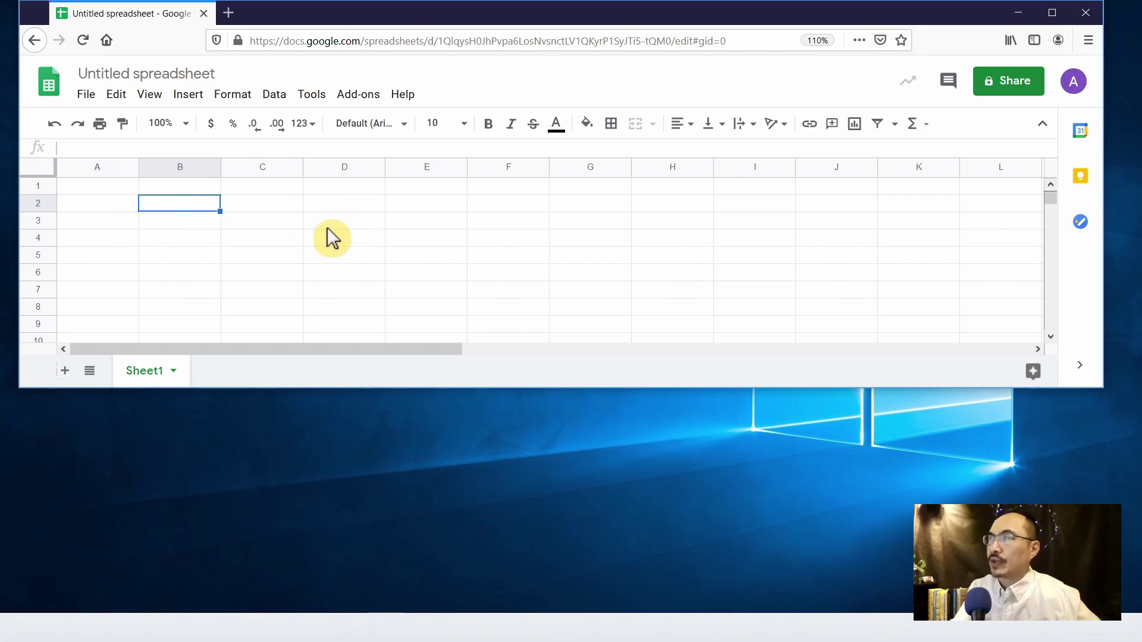
- Create a form linked to the Untitled spreadsheet via Tools and open it in the Forms editor
left_click(312, 95)
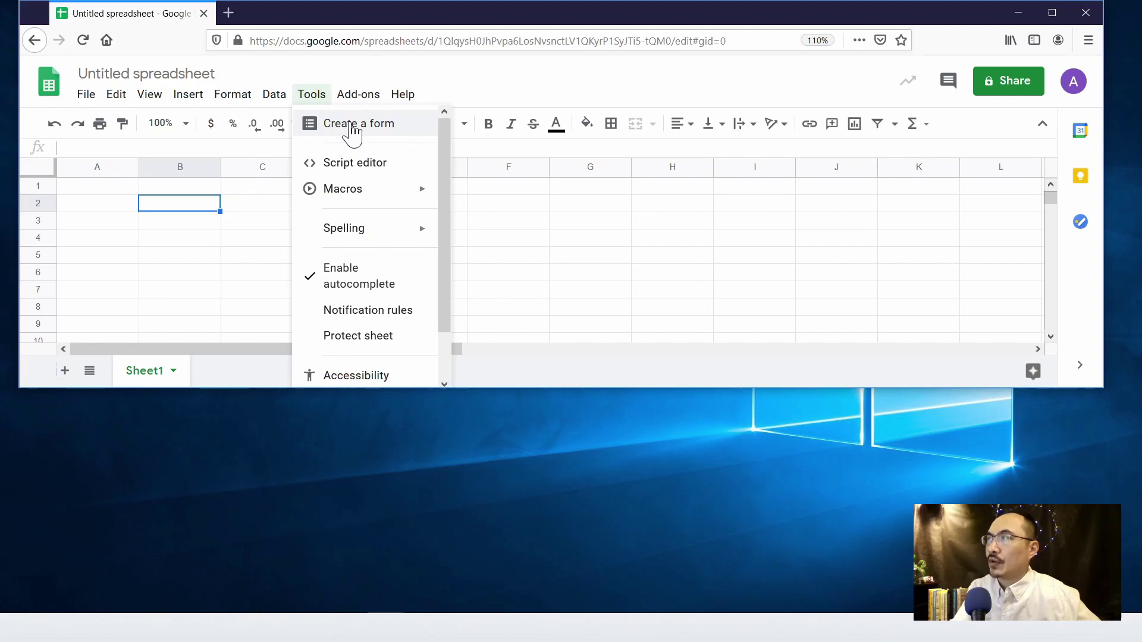
left_click(354, 124)
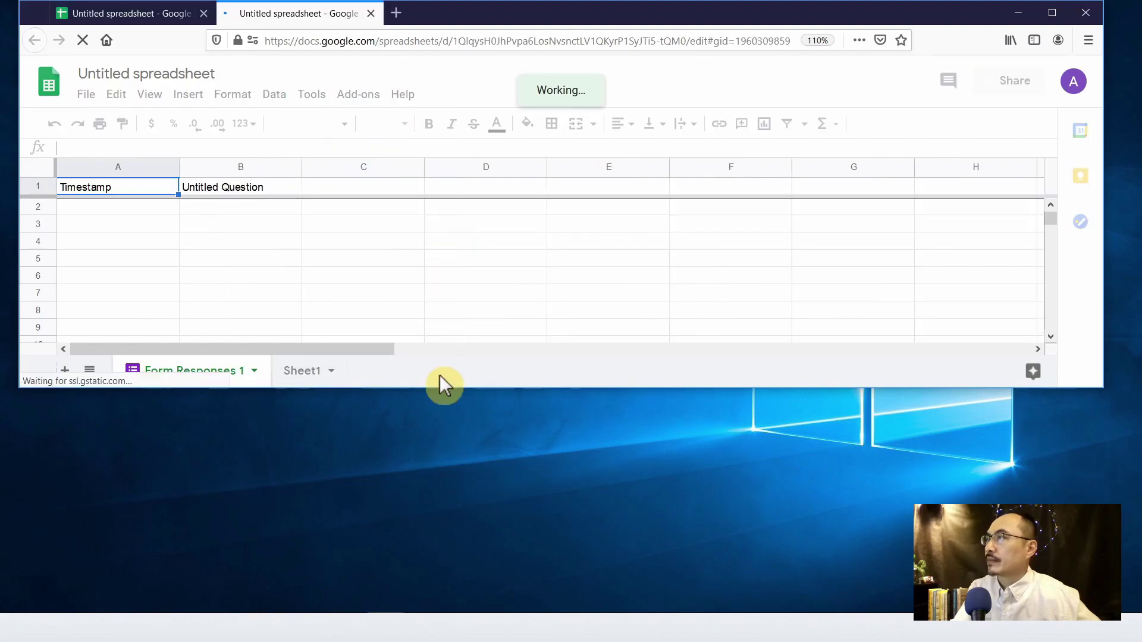
left_click_drag(436, 387, 451, 552)
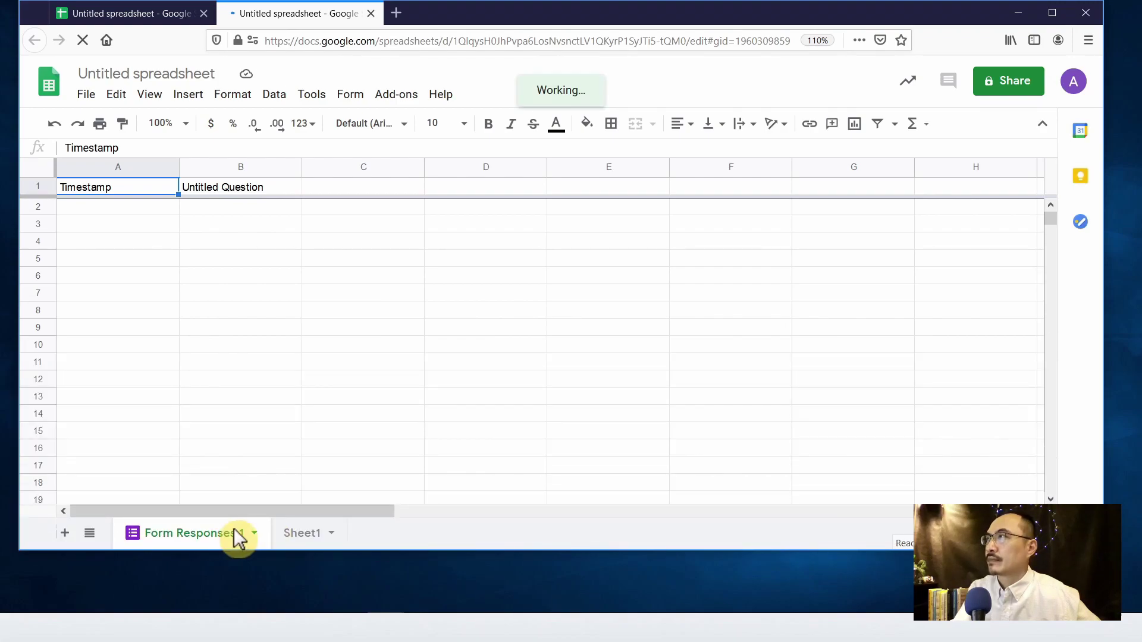
left_click(350, 94)
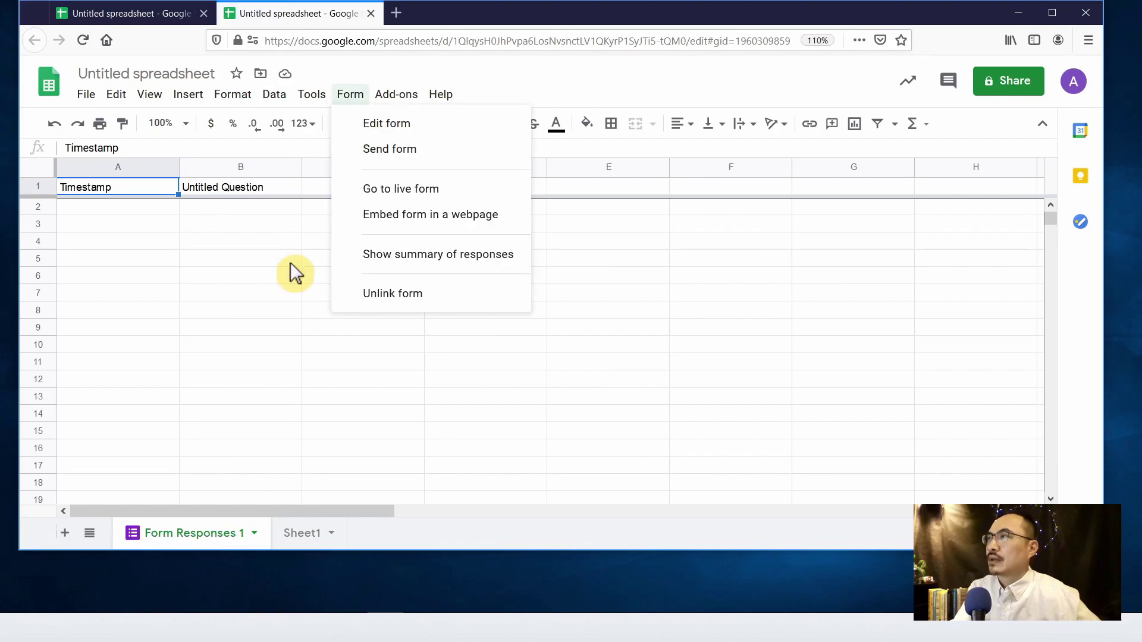
left_click(388, 125)
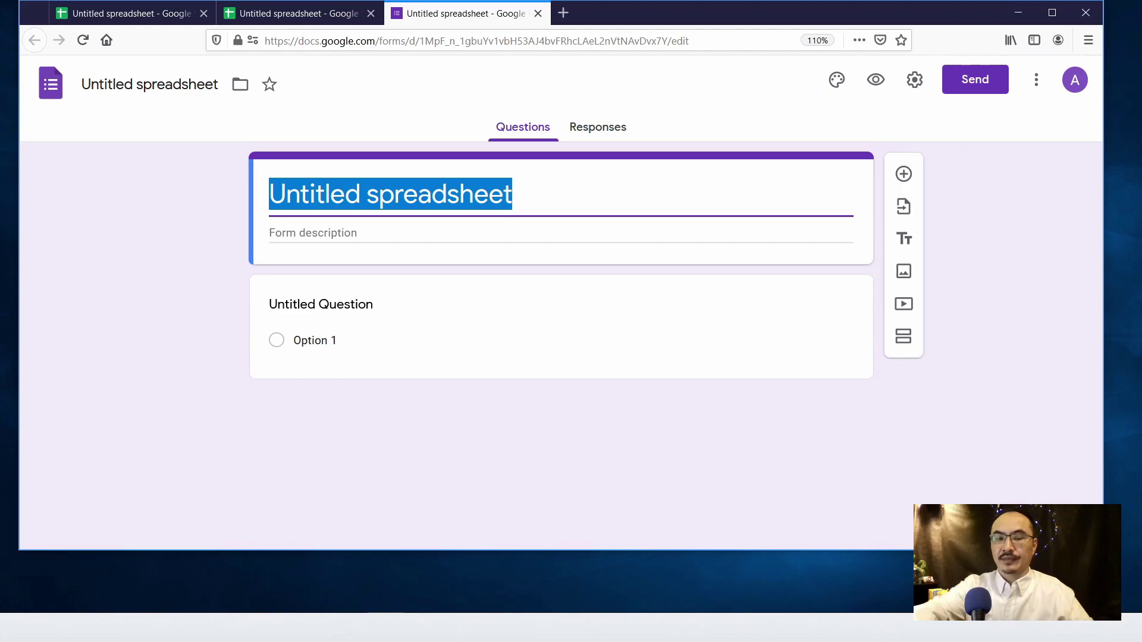
- Title the form 'Test Form 1' and set the first question to 'What is your name'
type("Test")
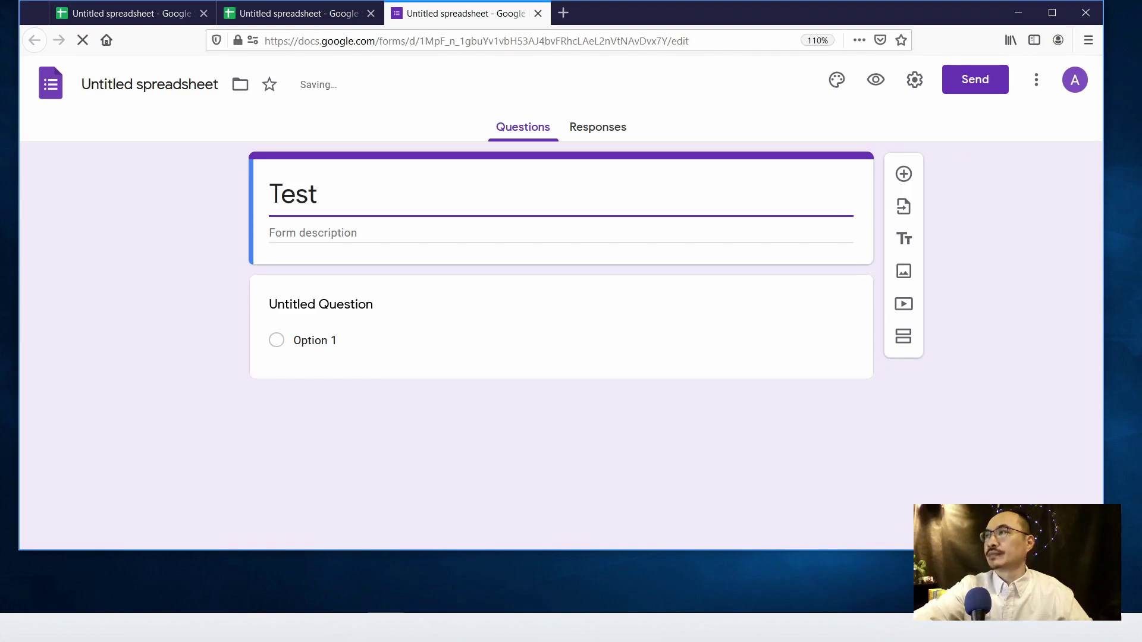
type(" Form")
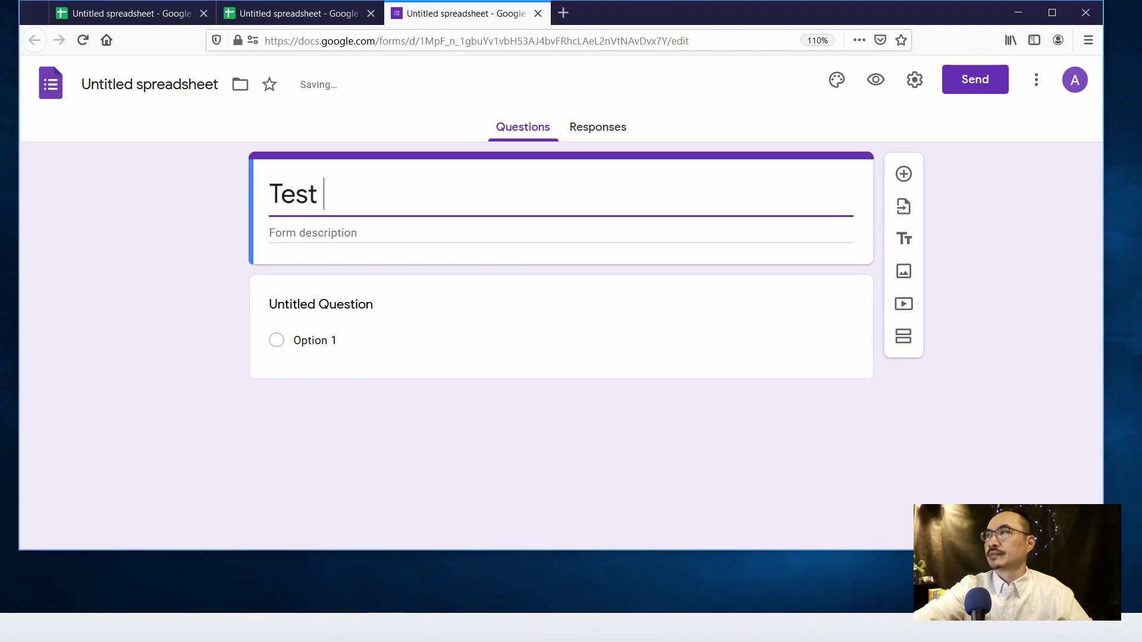
type(" 1")
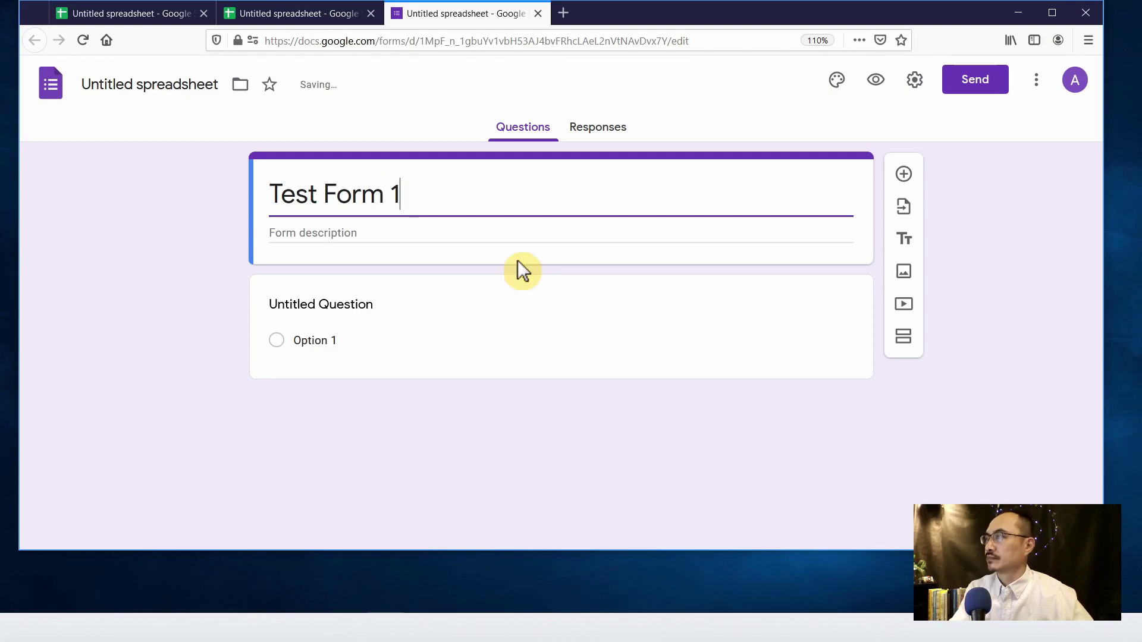
left_click(444, 308)
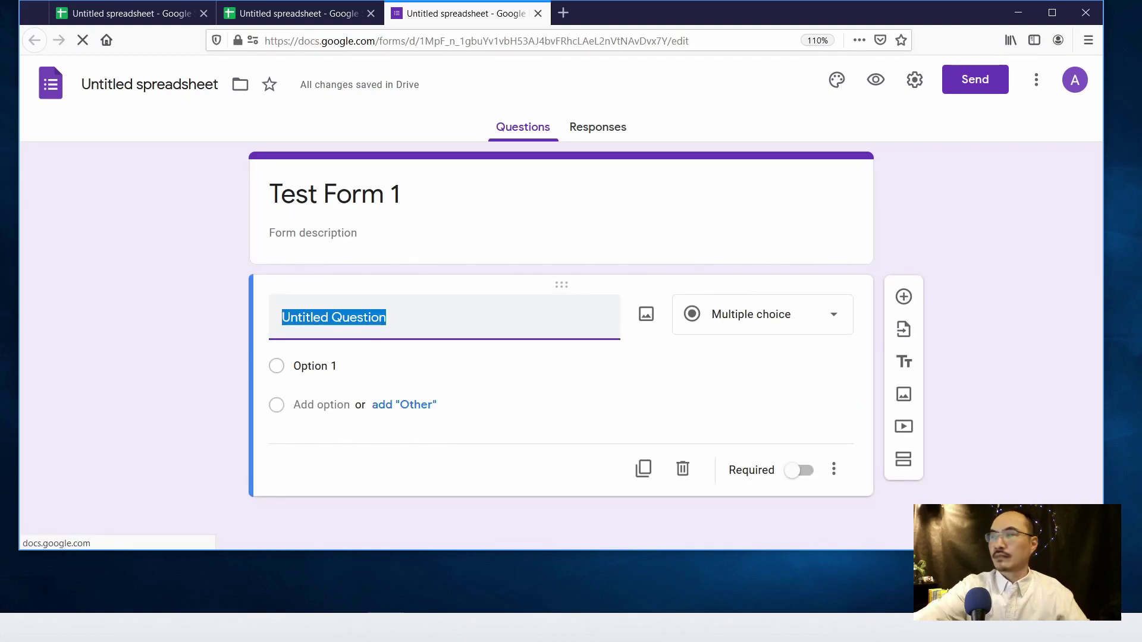
type("What")
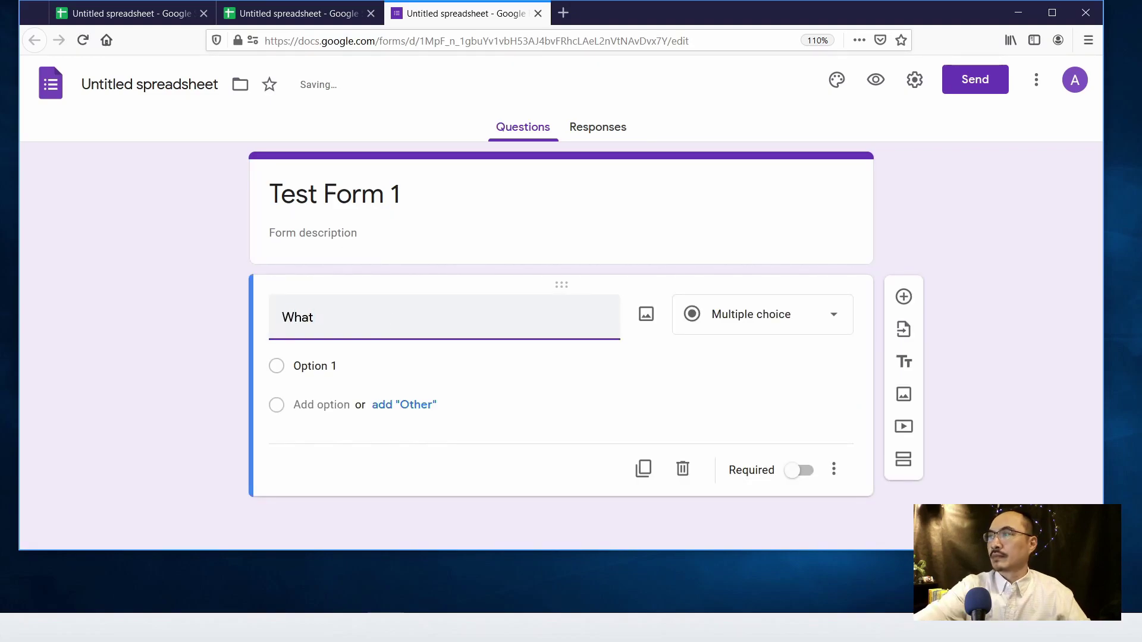
type(" is your name")
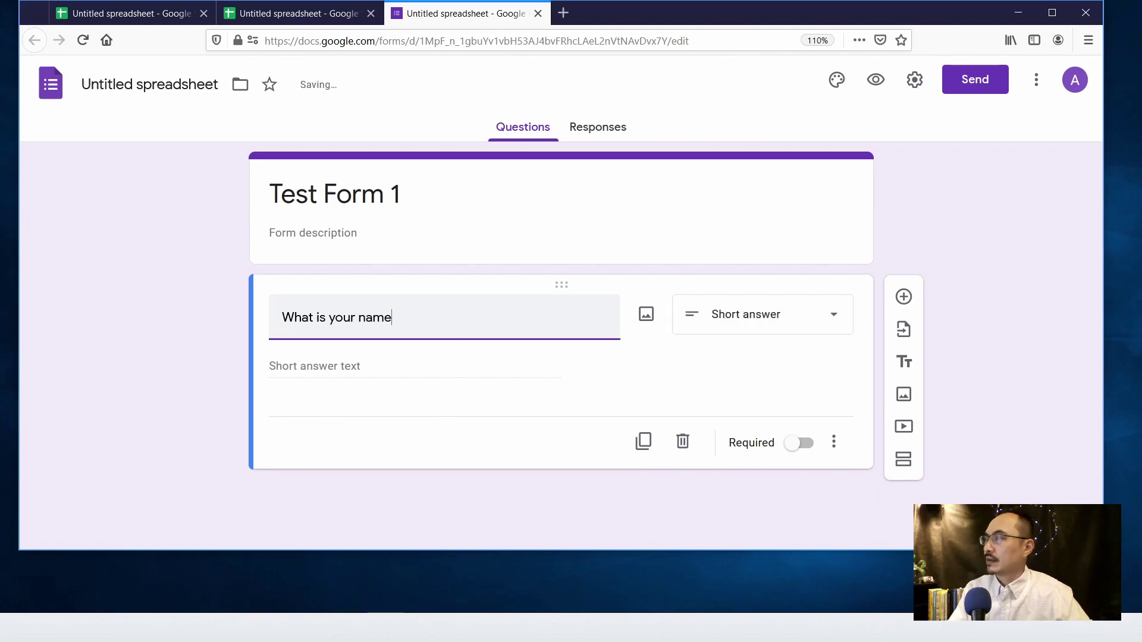
- Add a short-answer question 'What is your phone number'
left_click(828, 327)
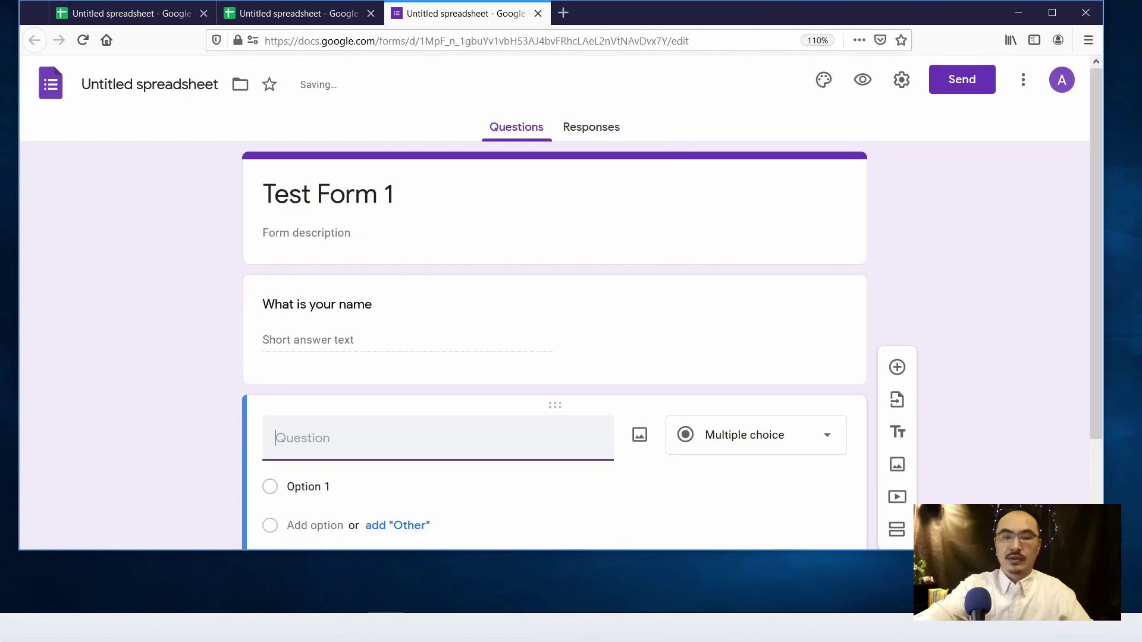
type("Wha")
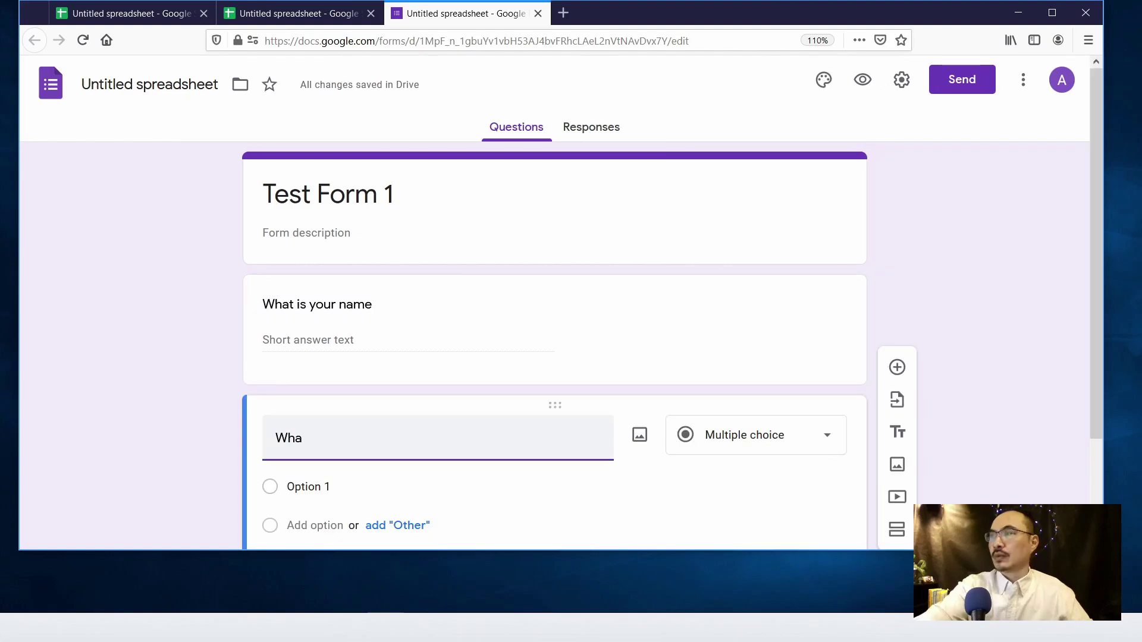
type("t is y")
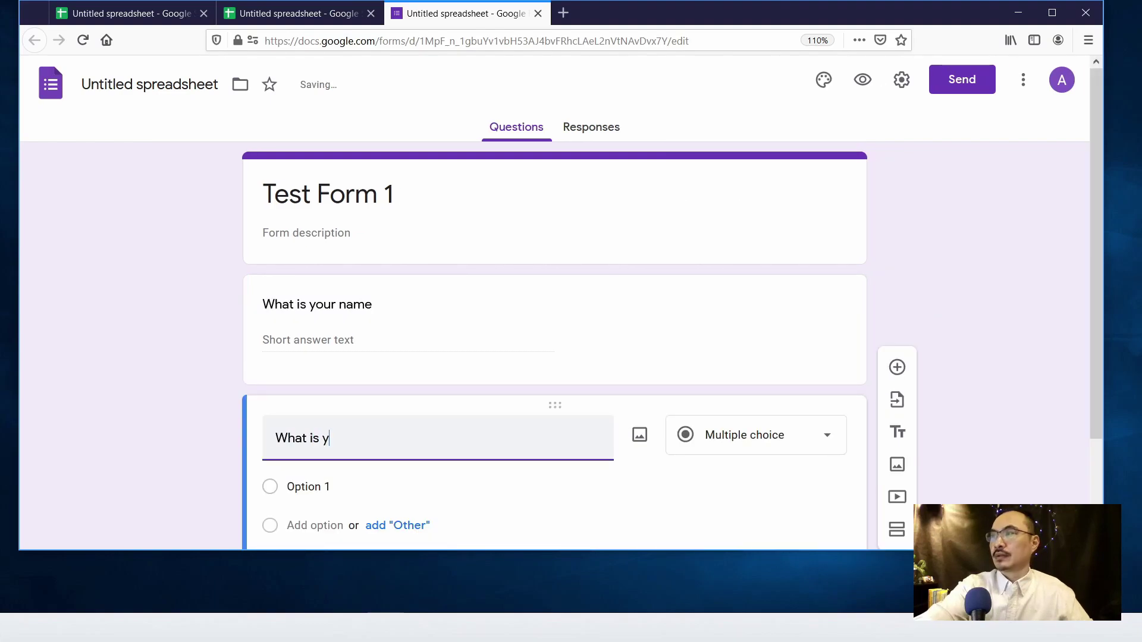
type("our phone ")
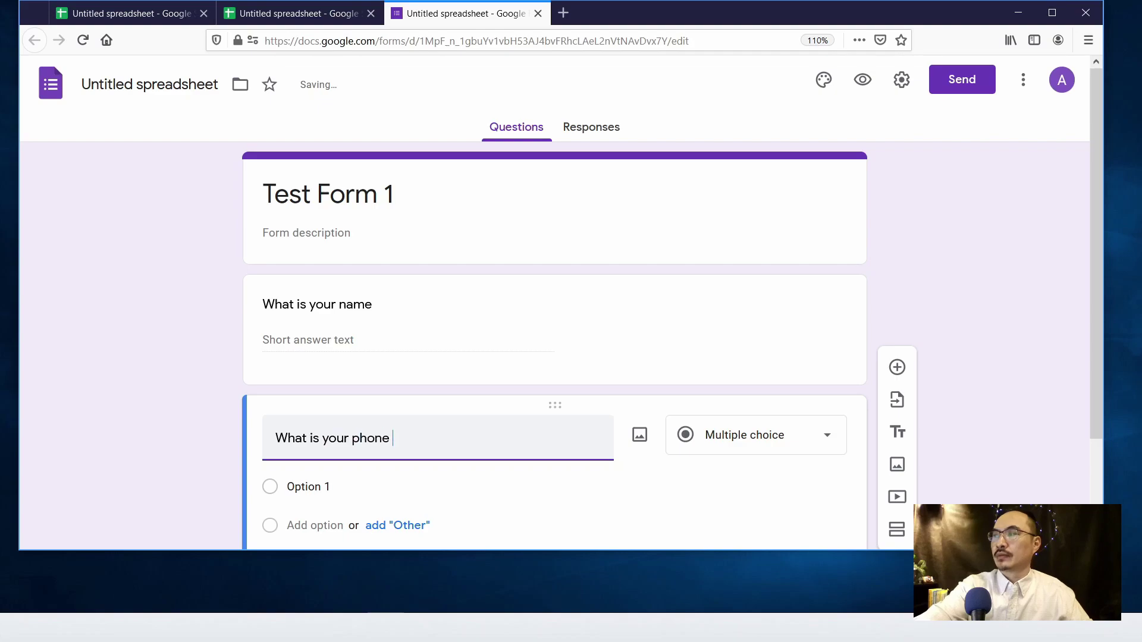
type("number")
key("Tab")
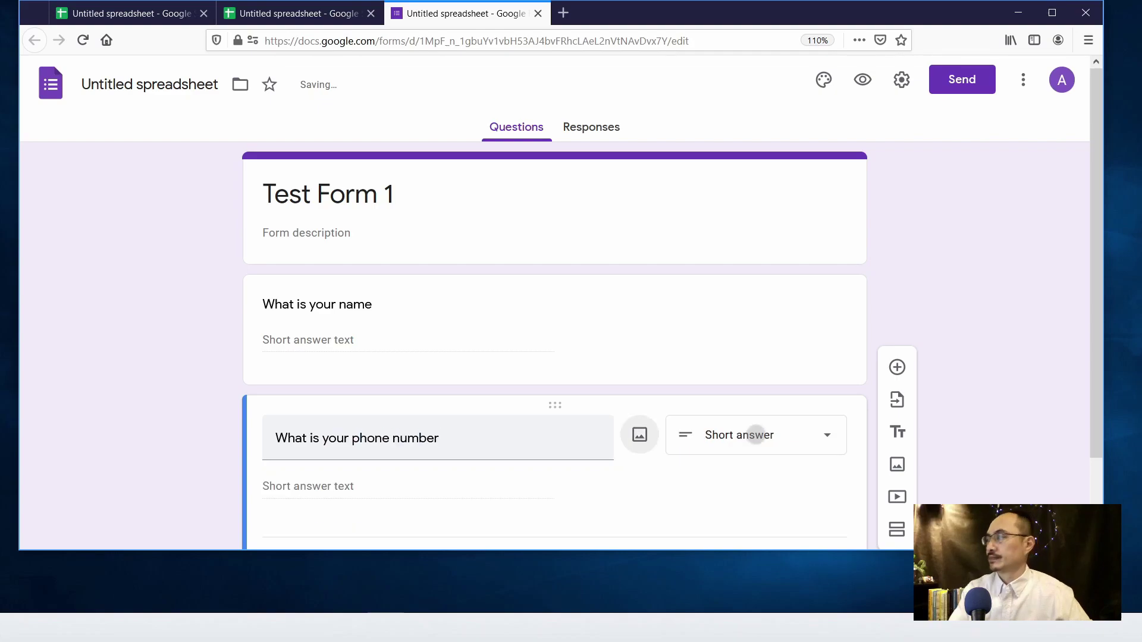
left_click(519, 548)
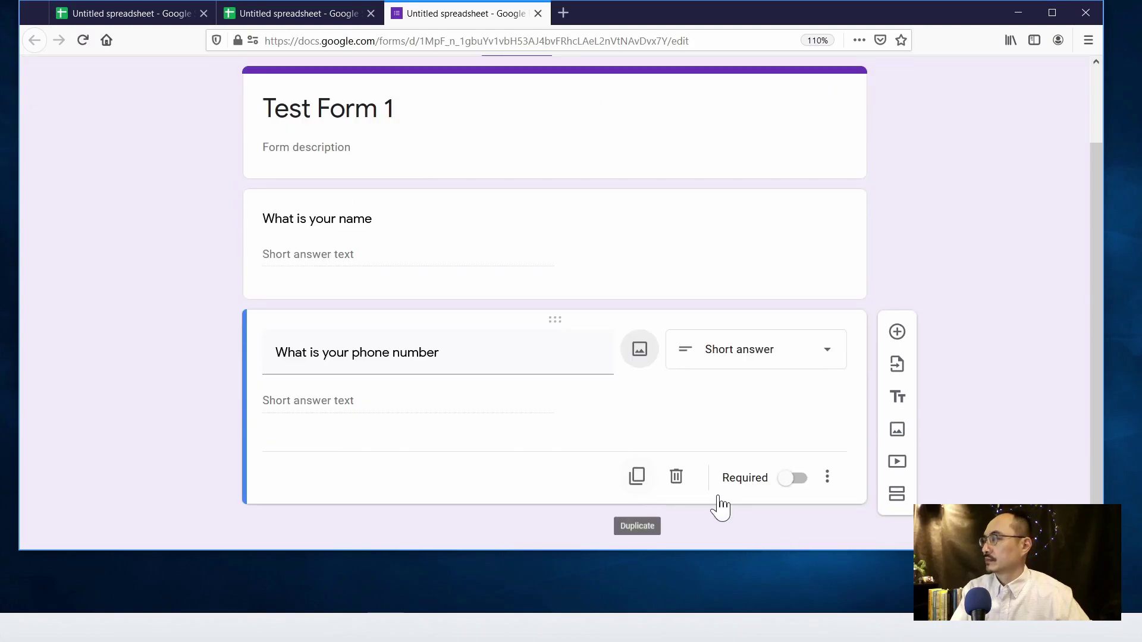
scroll(732, 466, "up", 2)
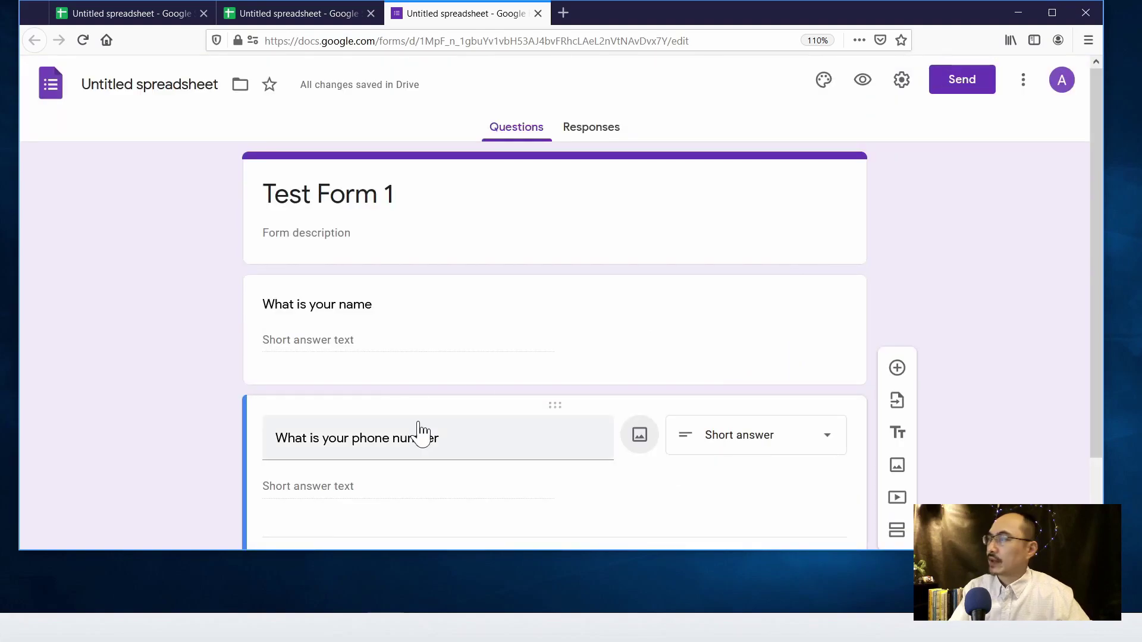
scroll(464, 410, "down", 2)
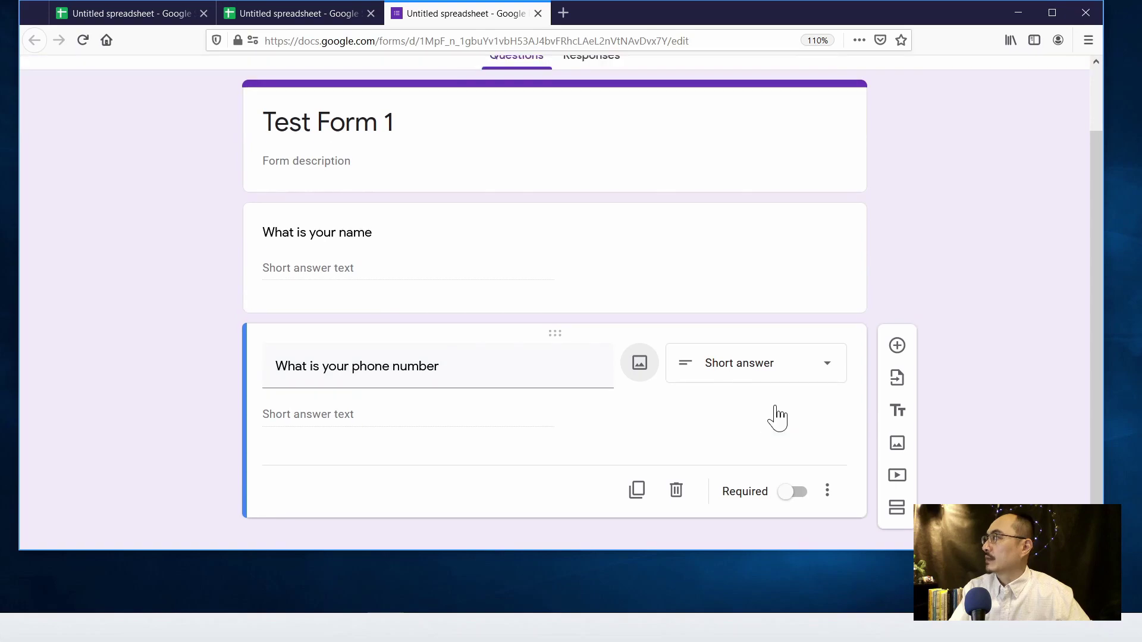
scroll(776, 417, "up", 2)
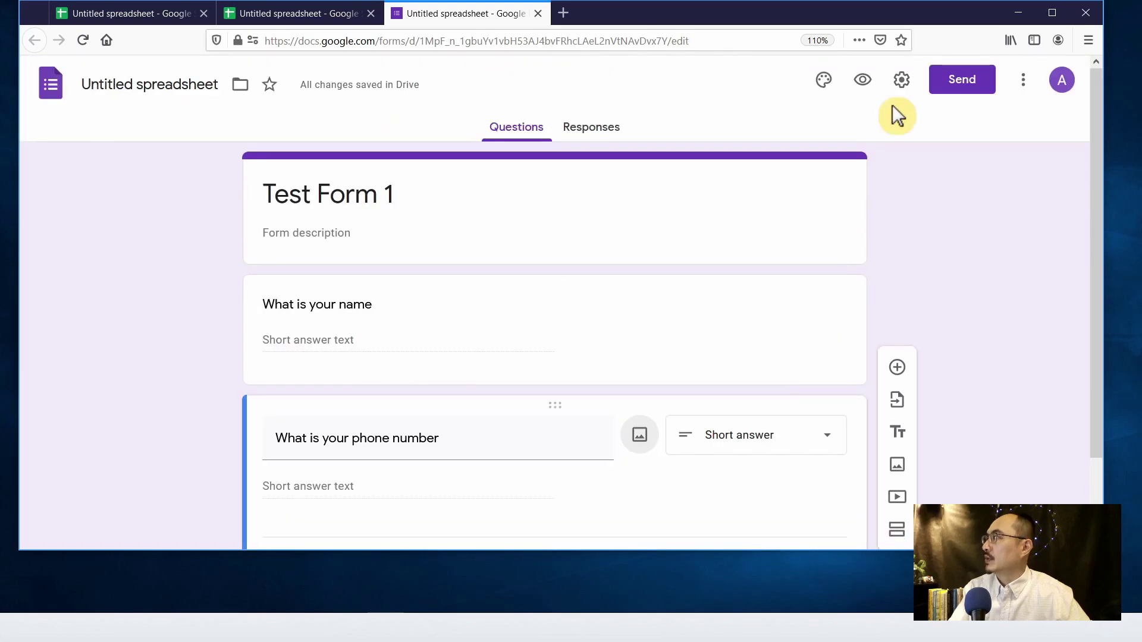
- Preview the form and submit a test response with a sample name and phone number
left_click(863, 82)
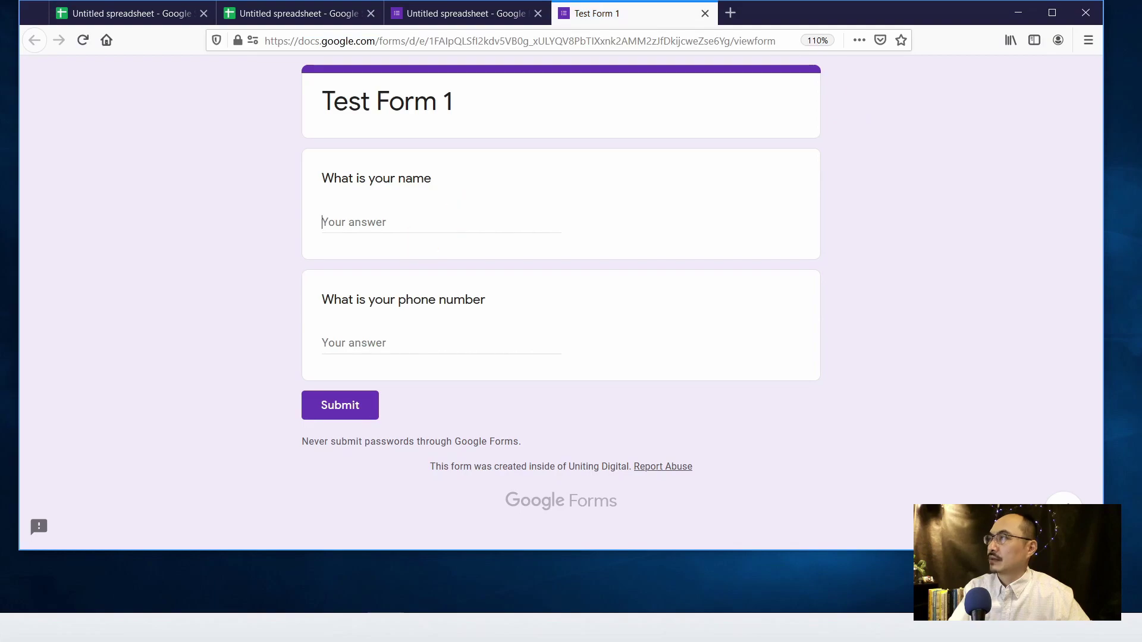
left_click(322, 222)
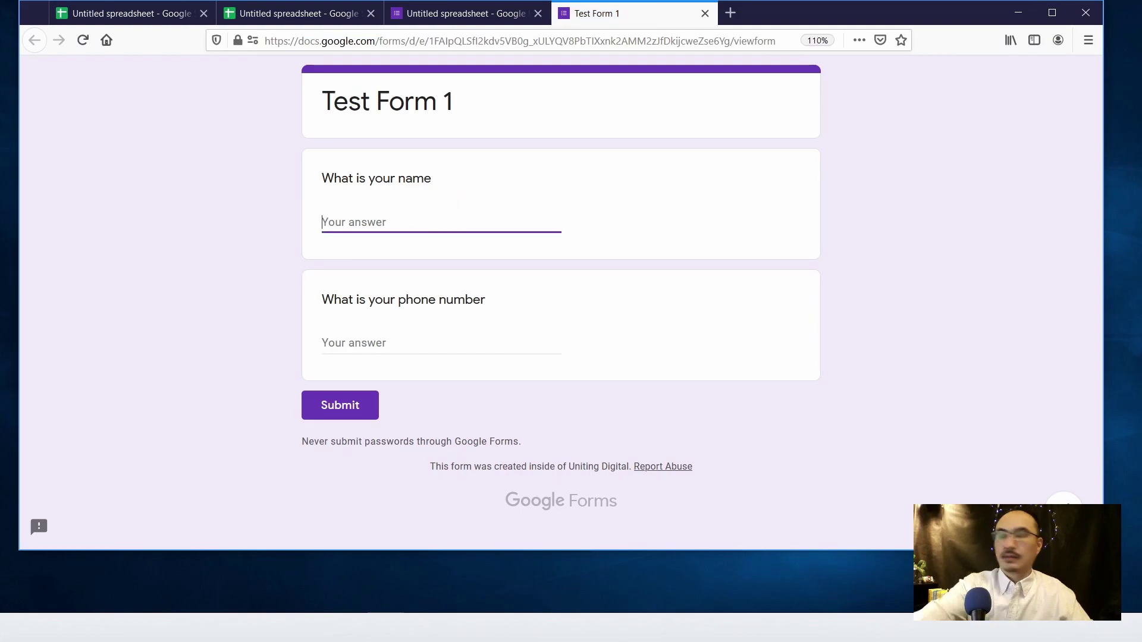
type("Arthur")
key("Tab")
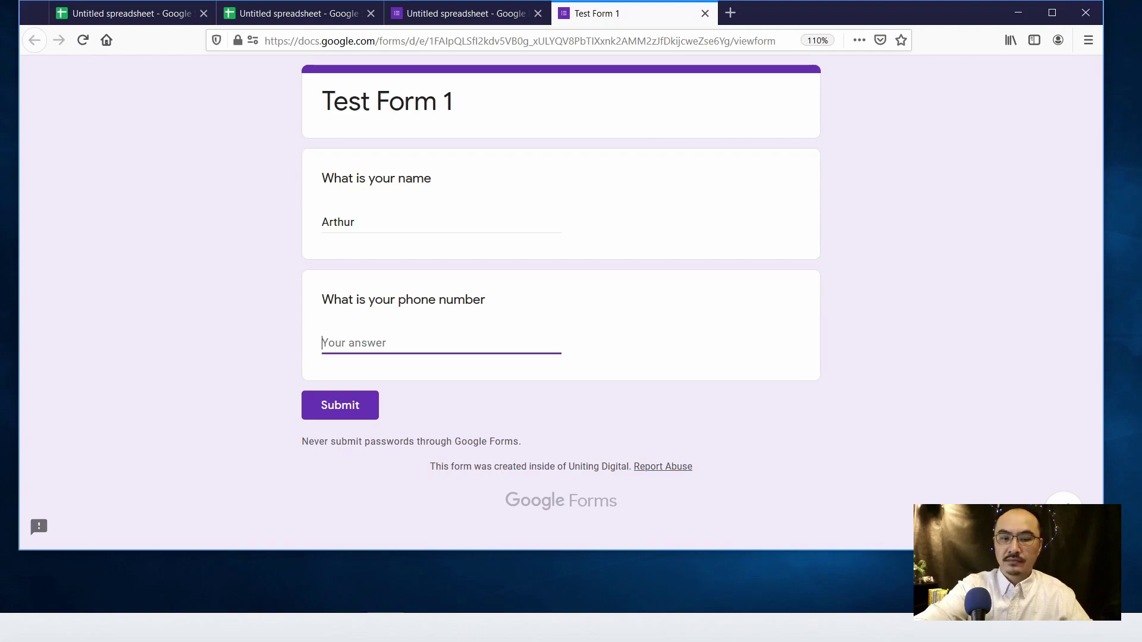
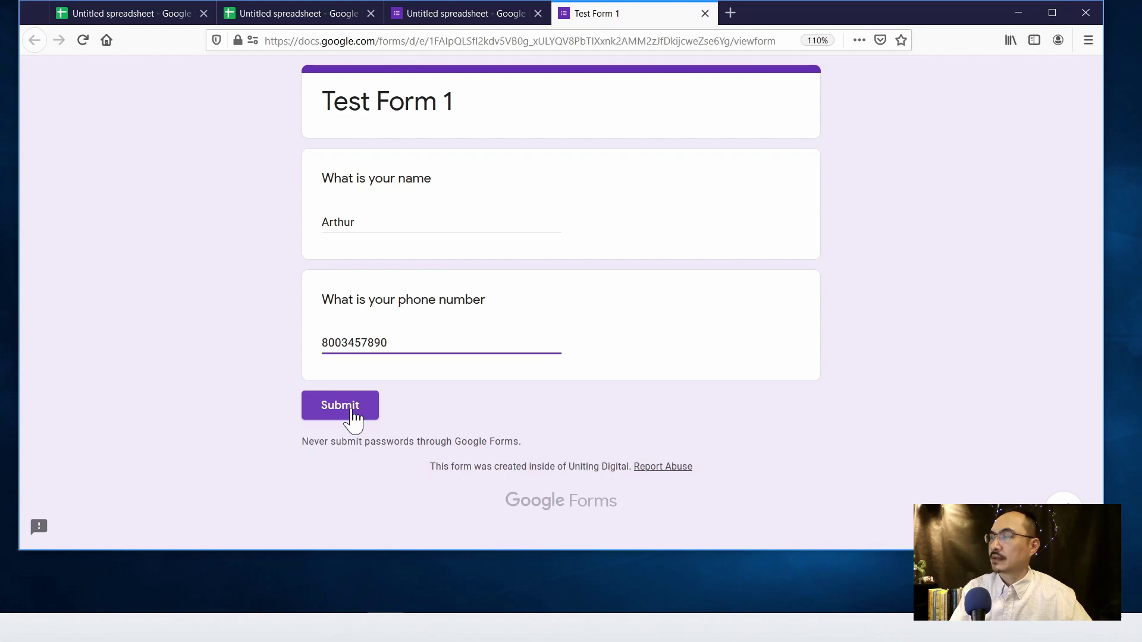
left_click(353, 416)
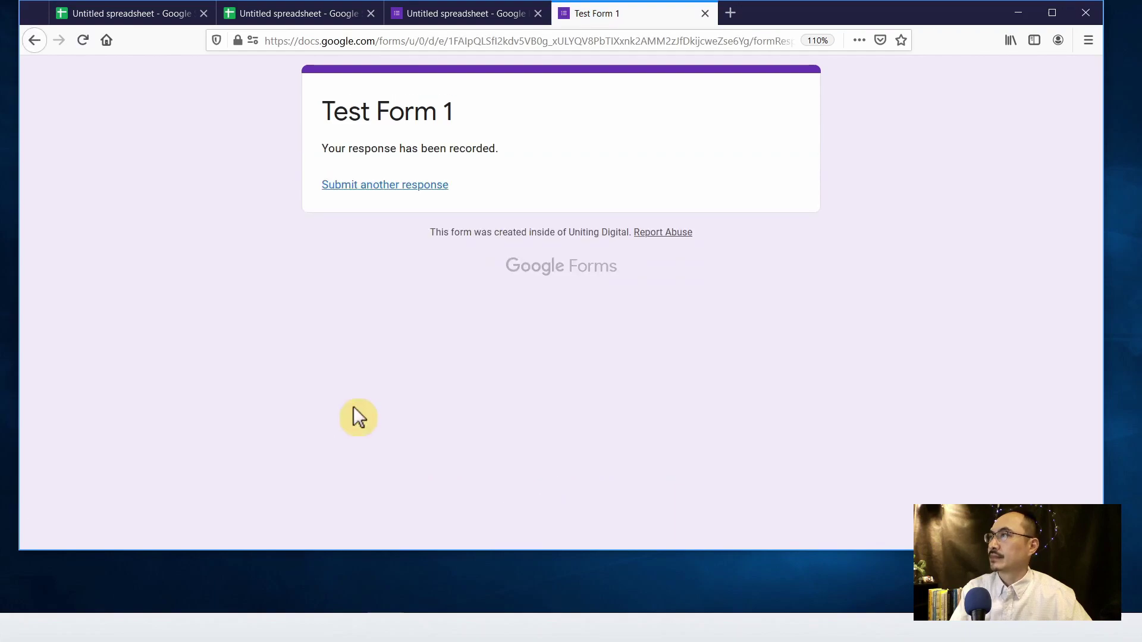
- Check the new row in Form Responses 1, then return to the Test Form 1 editor
left_click(295, 9)
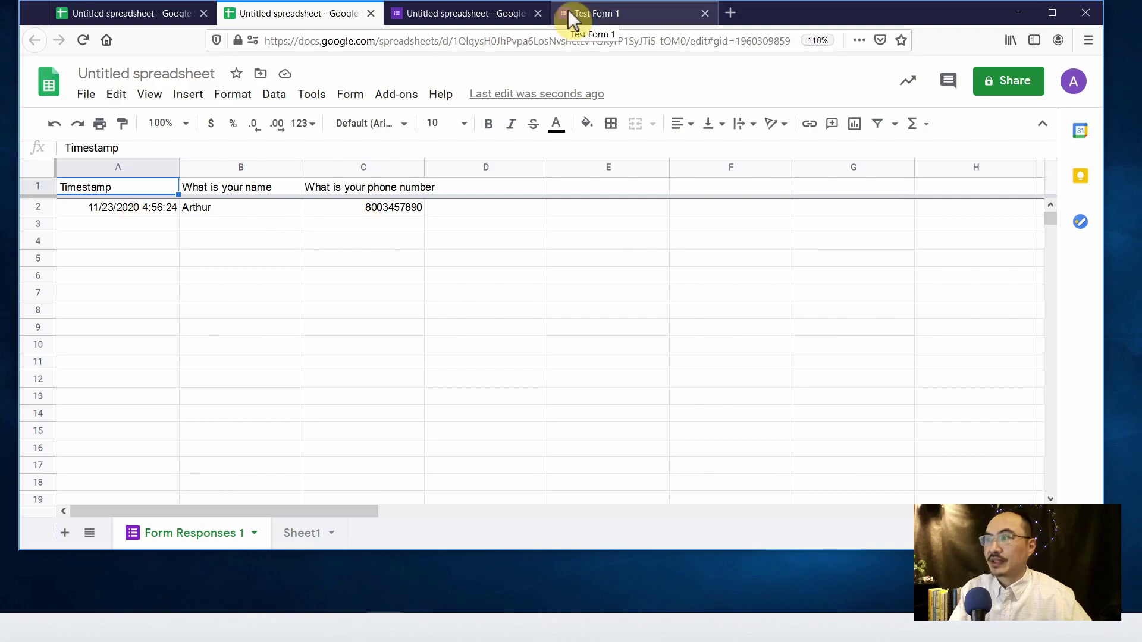
left_click(535, 13)
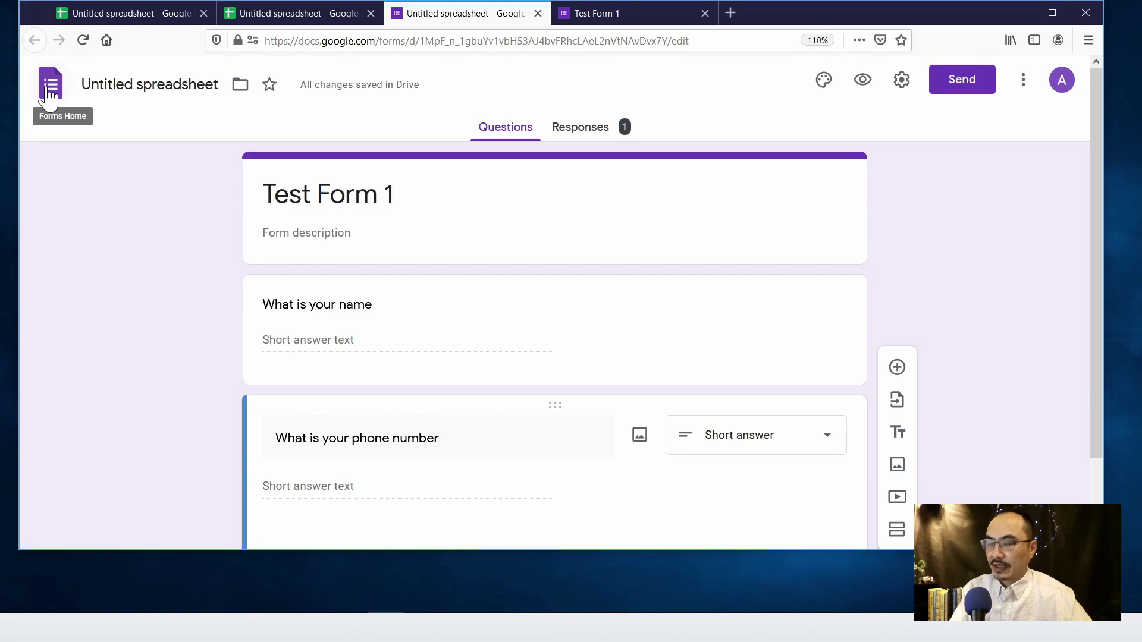
- Go to the Forms home page and browse the template gallery down to Contact Information
left_click(50, 91)
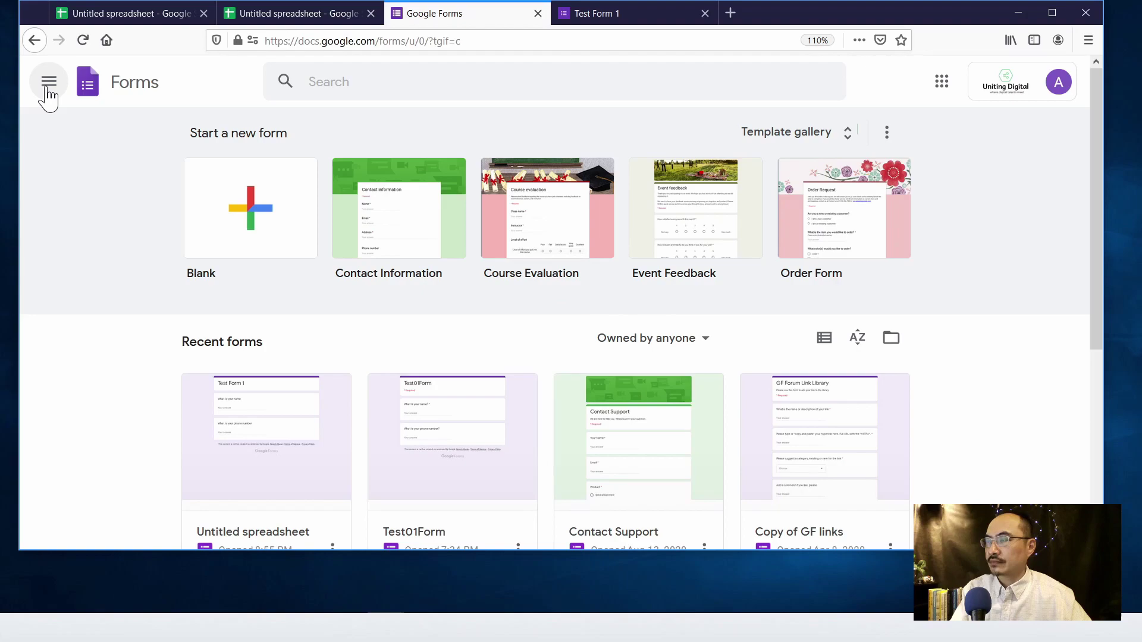
left_click(136, 112)
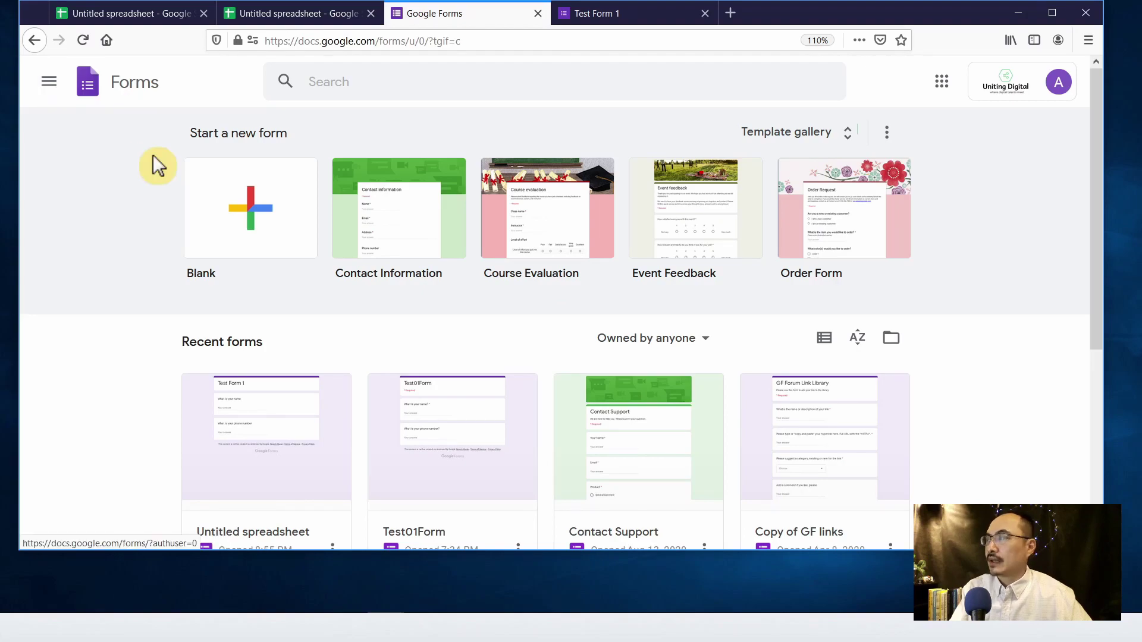
scroll(268, 297, "down", 3)
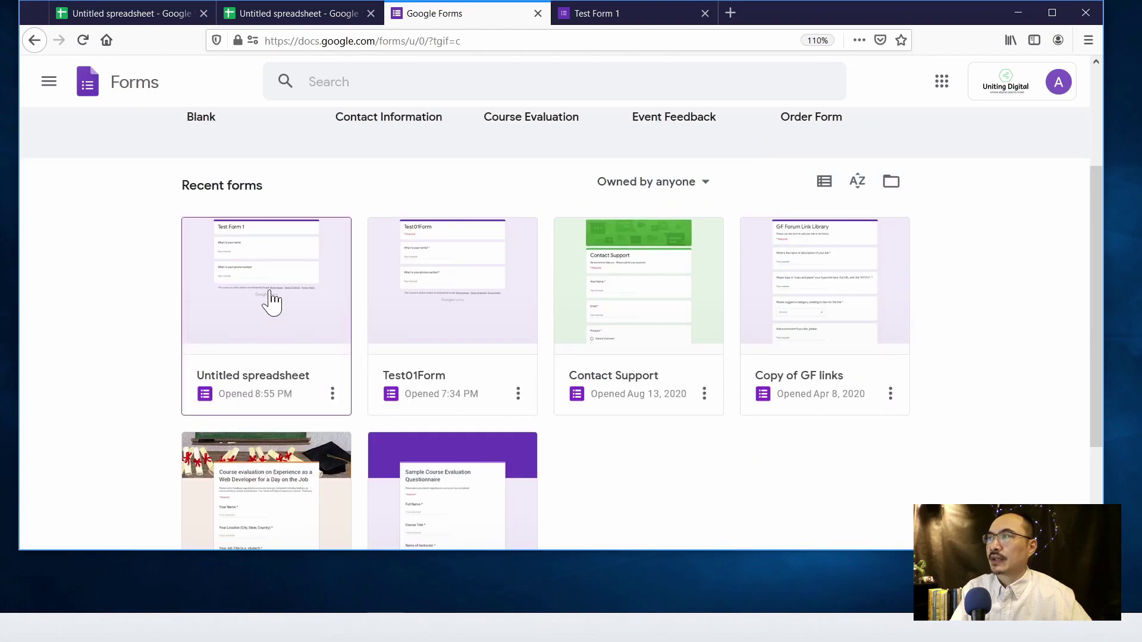
scroll(271, 300, "up", 3)
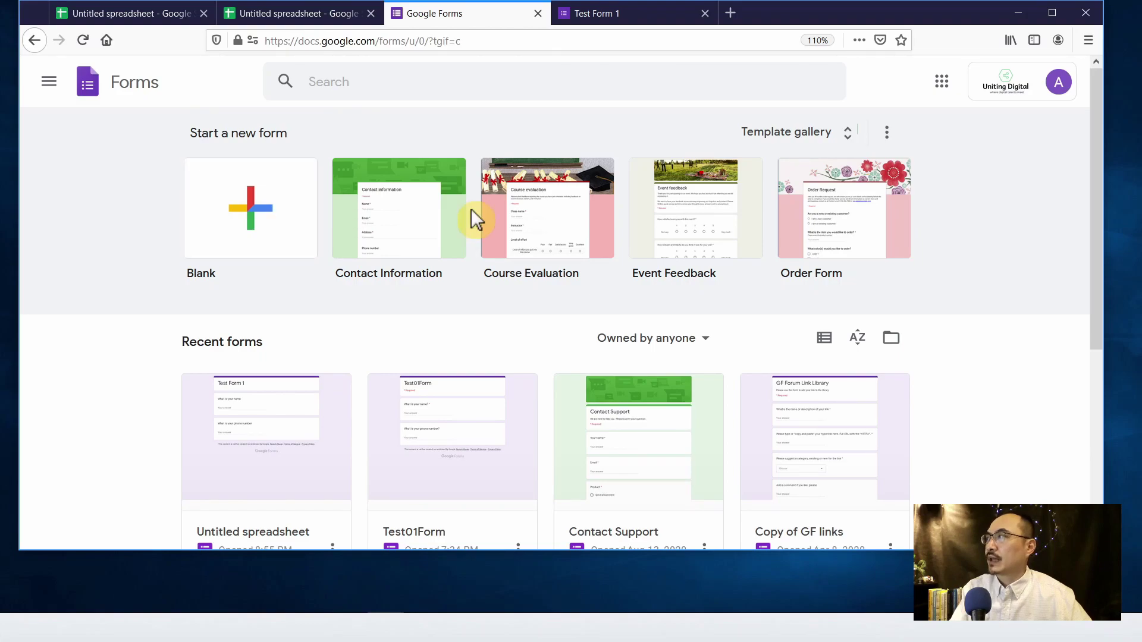
left_click(852, 141)
scroll(817, 333, "down", 3)
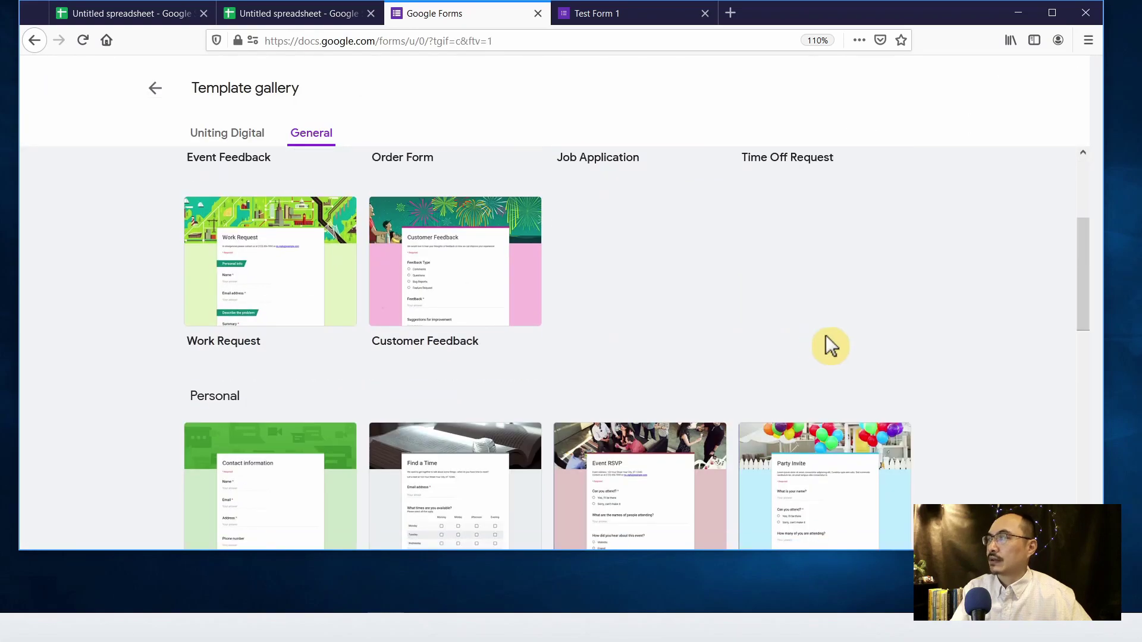
scroll(827, 335, "down", 4)
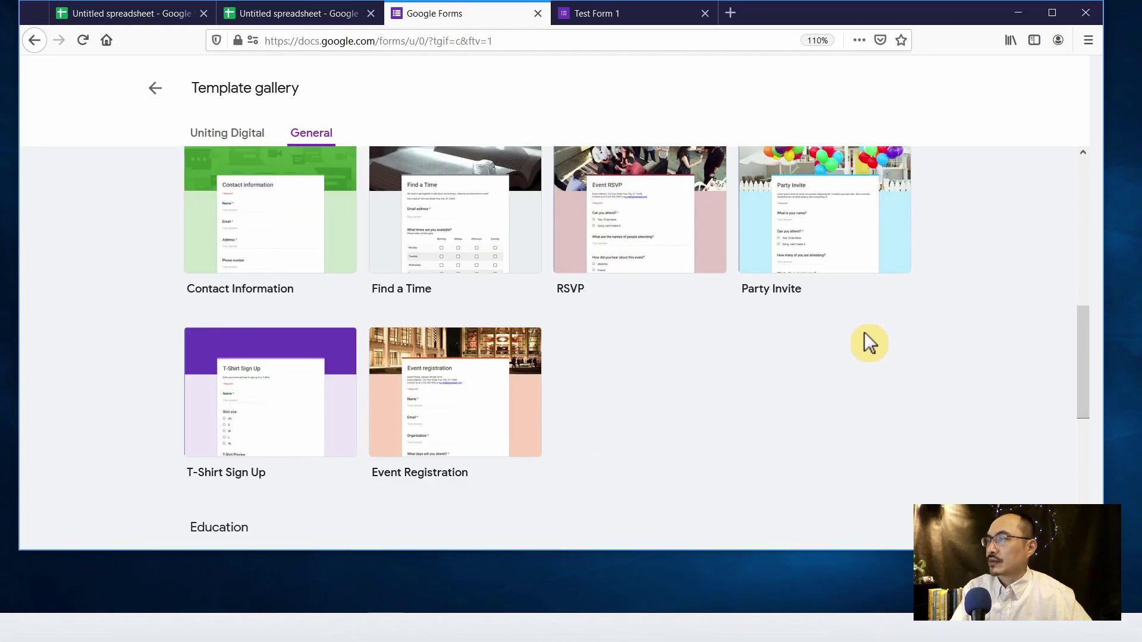
scroll(865, 332, "up", 1)
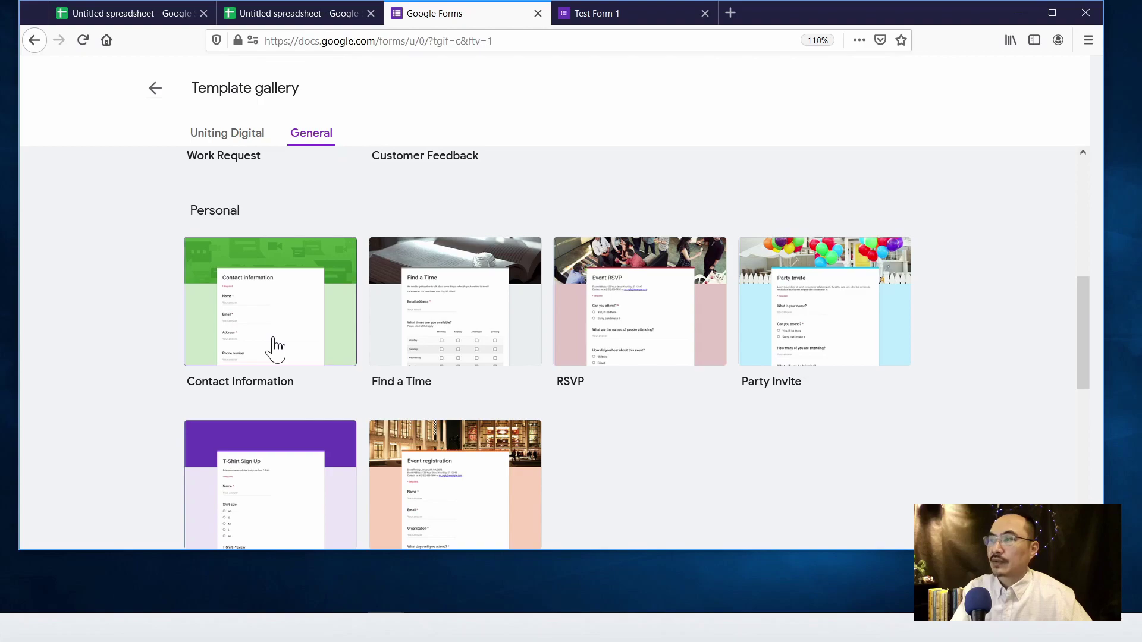
- Start a form from the Contact Information template and append ' Test' to its title
left_click(272, 324)
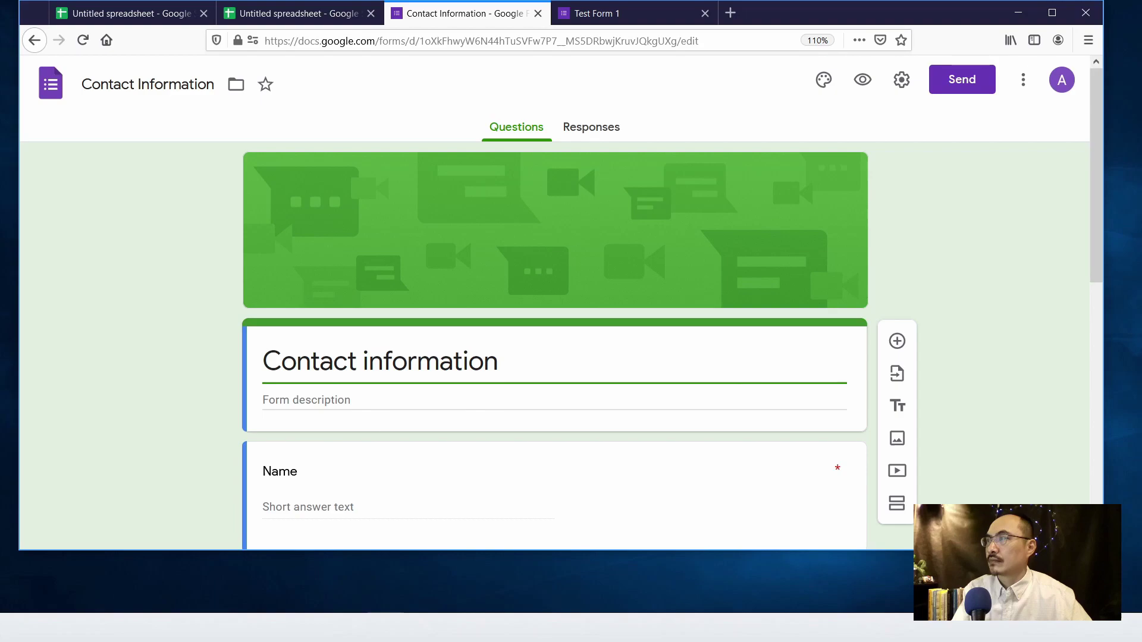
type("Tes")
scroll(469, 314, "down", 5)
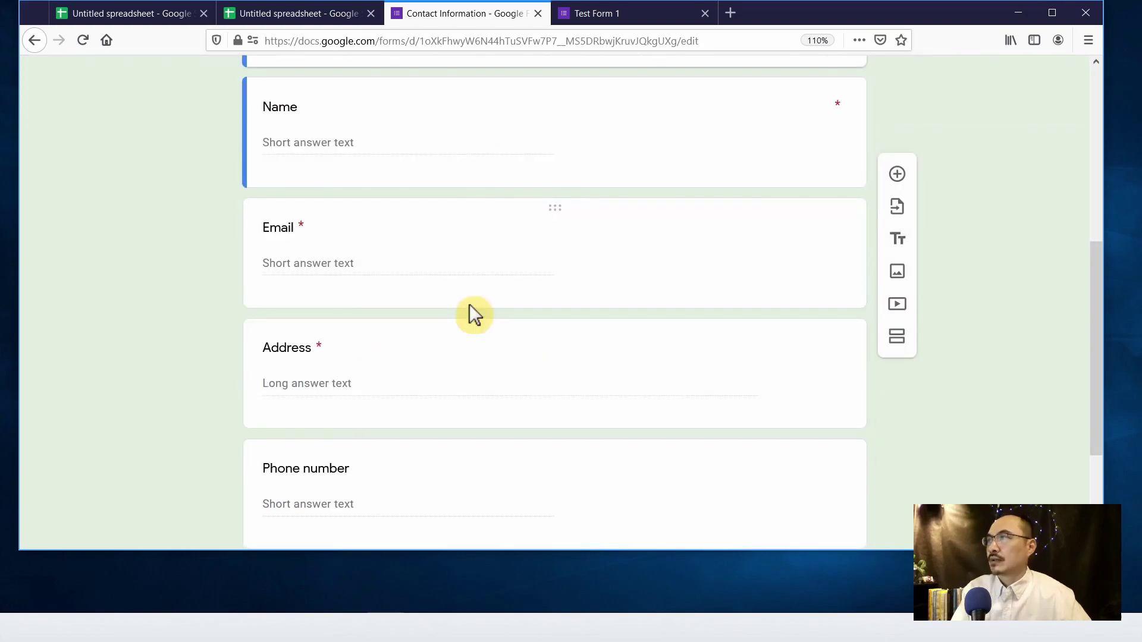
type("tact information Test")
scroll(465, 315, "down", 5)
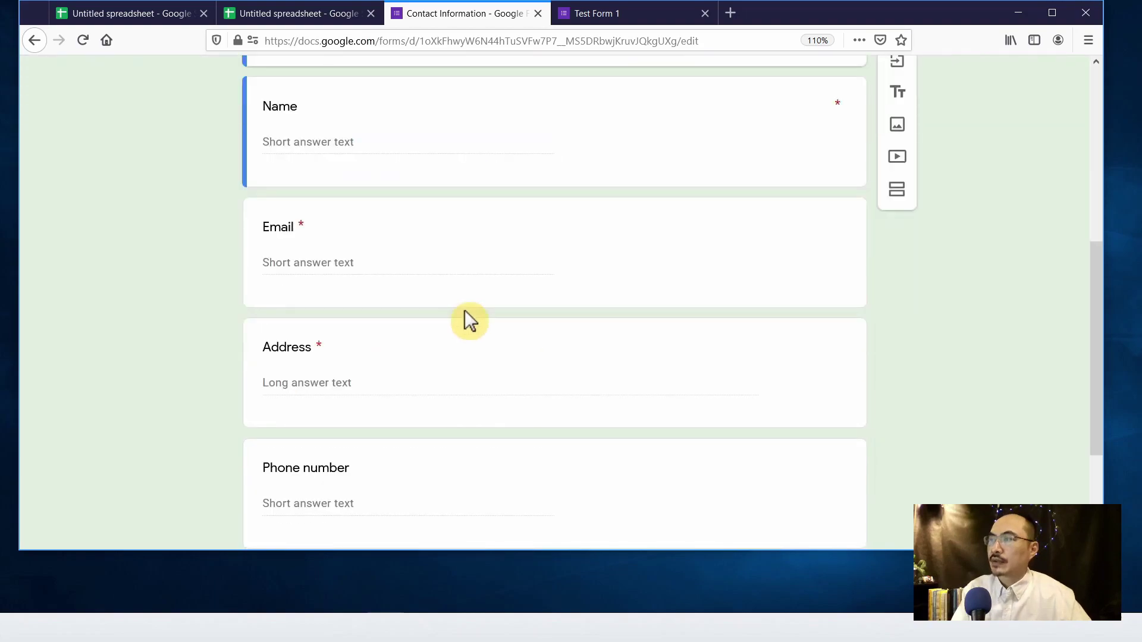
scroll(466, 311, "down", 3)
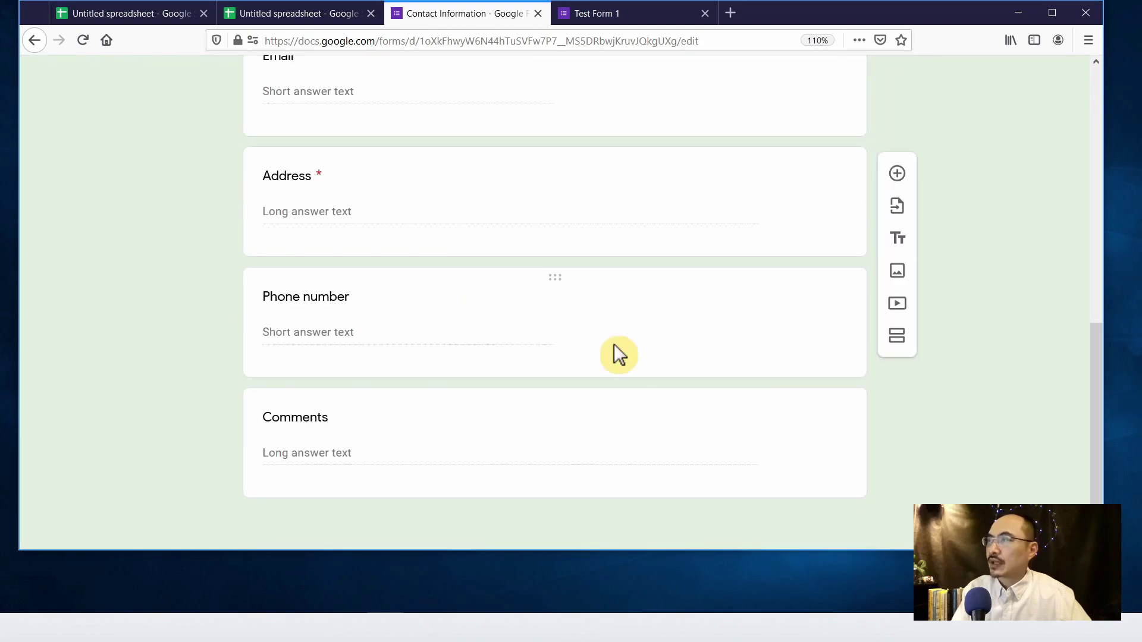
scroll(614, 343, "up", 1)
scroll(614, 346, "up", 6)
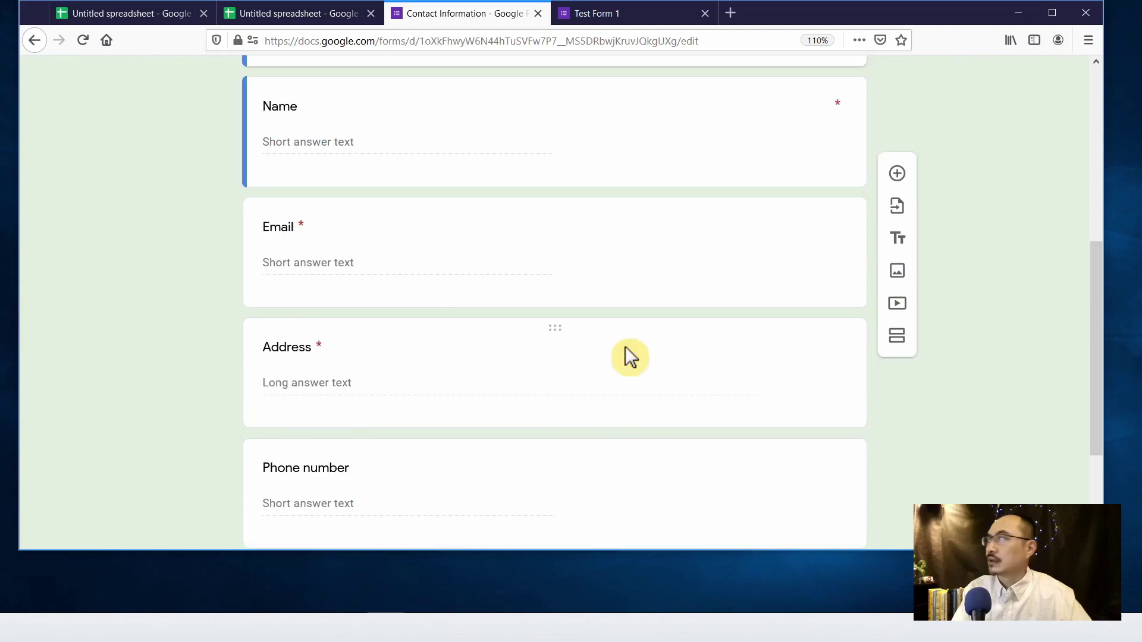
scroll(642, 352, "up", 3)
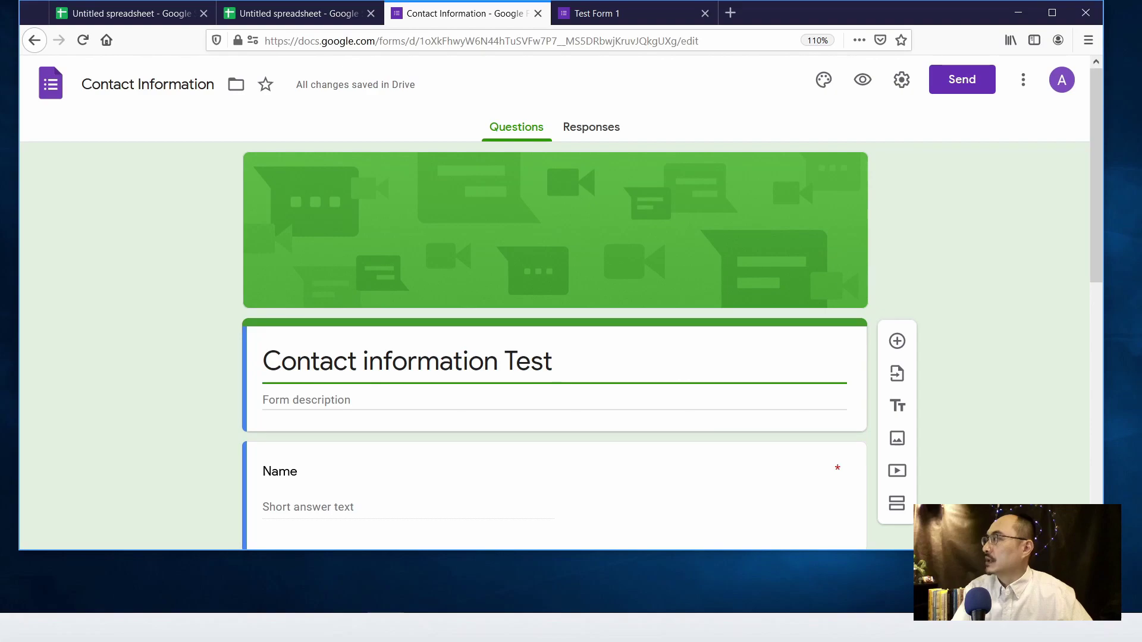
- Untick Restrict to Uniting Digital users, Limit to 1 response and Edit after submit, then save
left_click(902, 82)
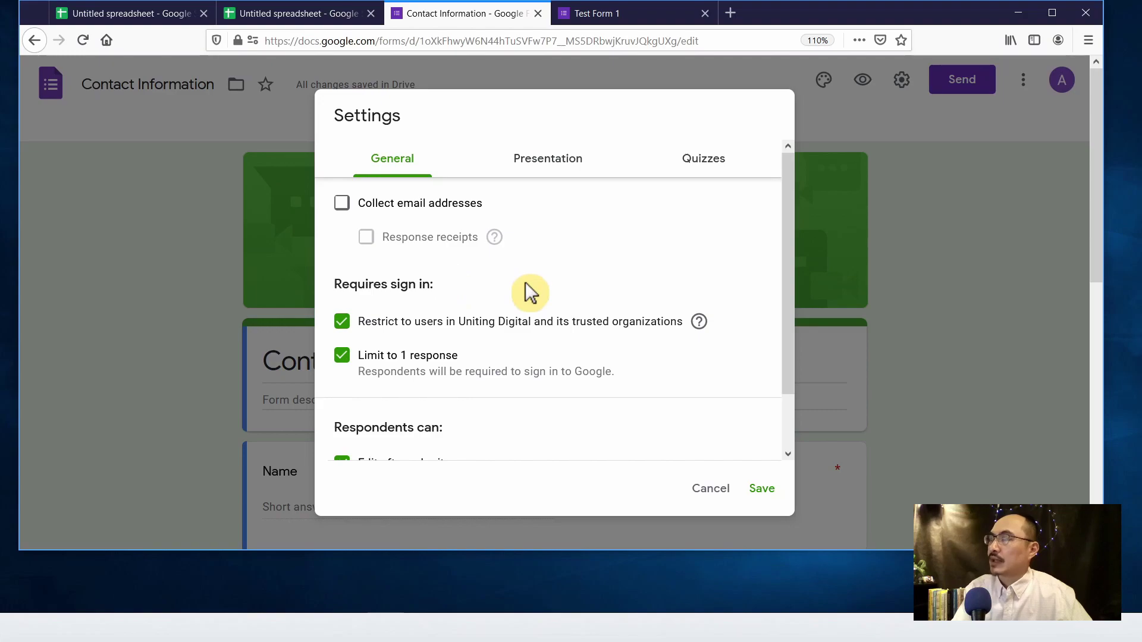
scroll(366, 266, "down", 2)
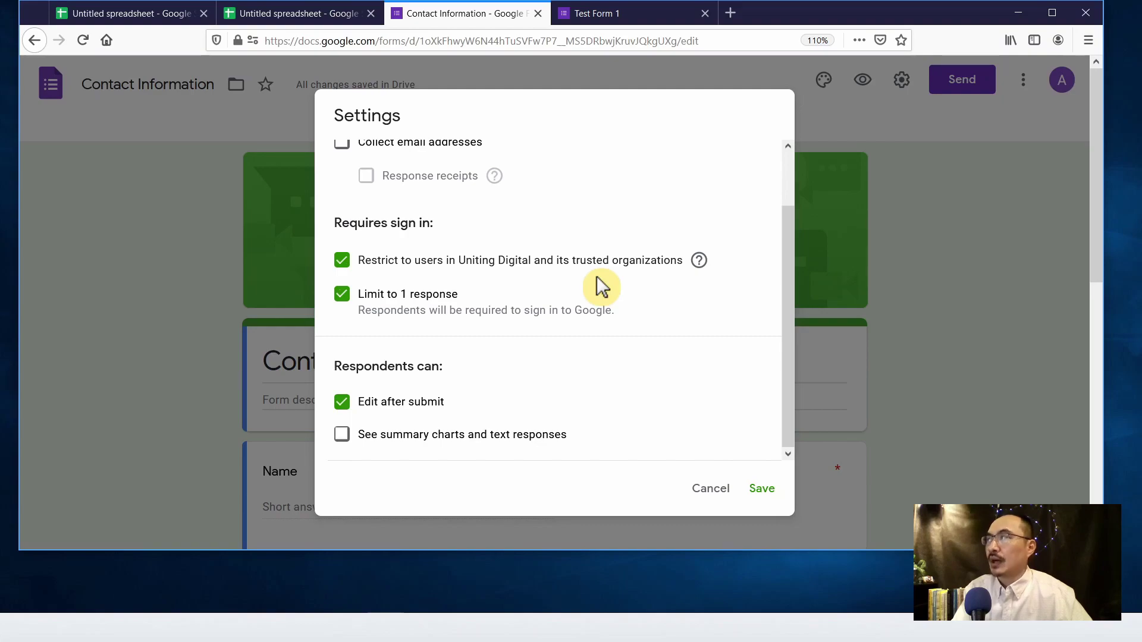
left_click(342, 261)
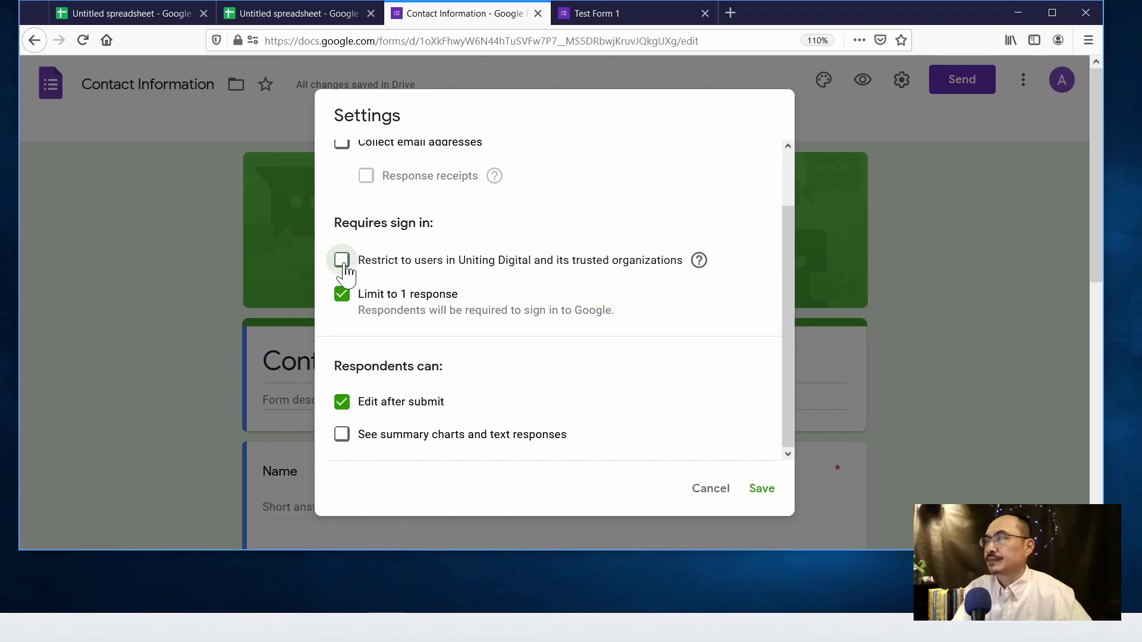
left_click(342, 295)
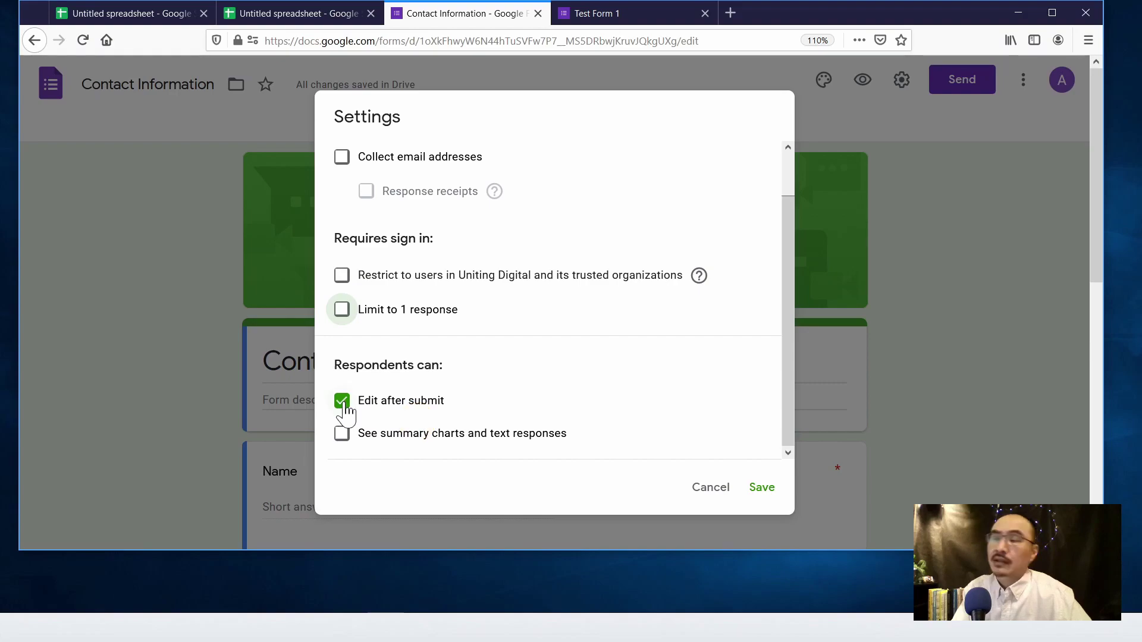
left_click(342, 401)
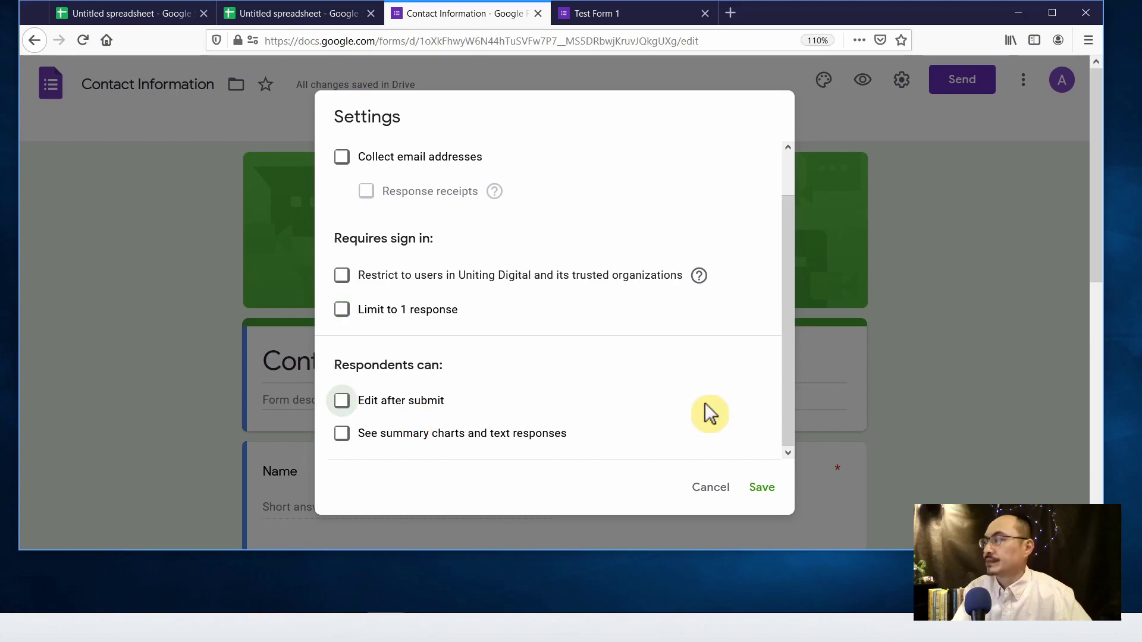
scroll(707, 403, "up", 1)
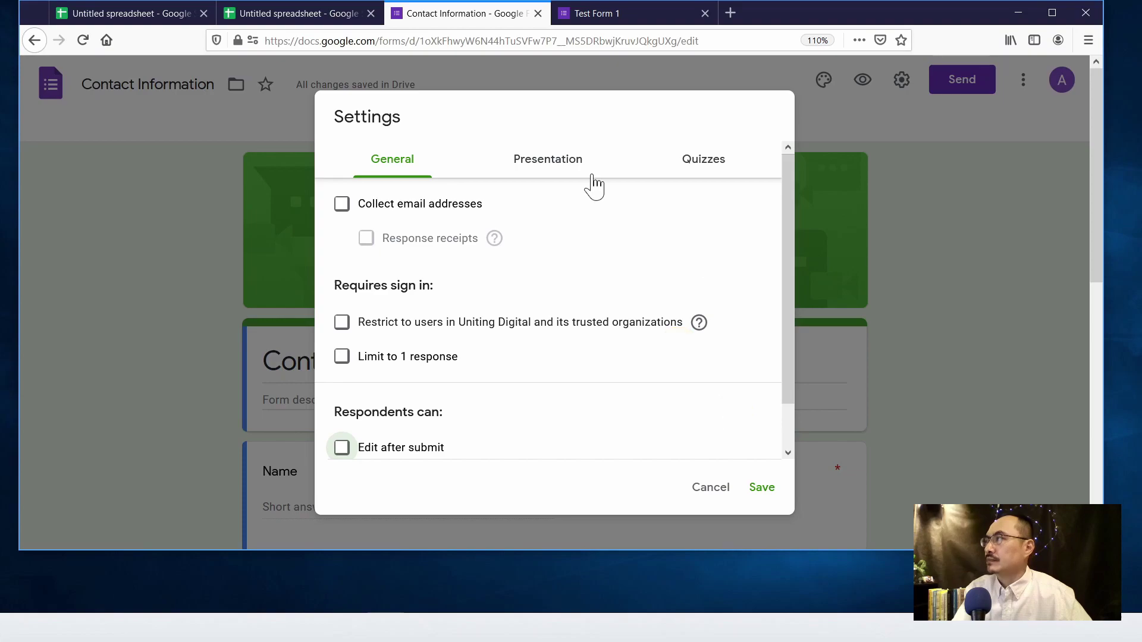
left_click(763, 489)
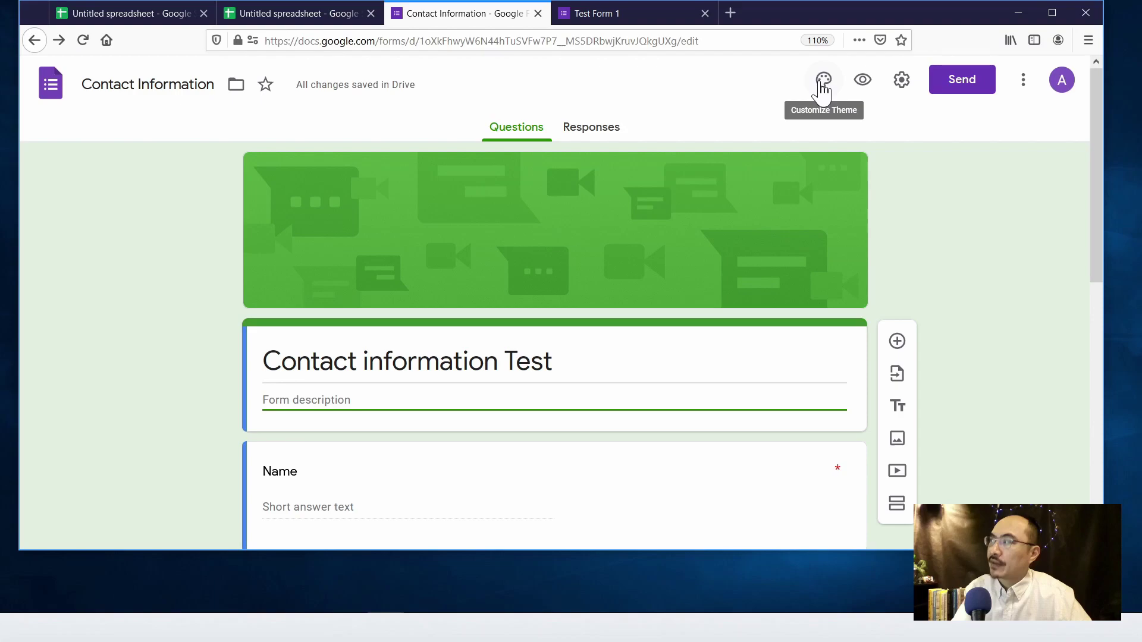
- Set a light blue theme colour and the colored-pencils photo as header, then close Theme options
left_click(821, 85)
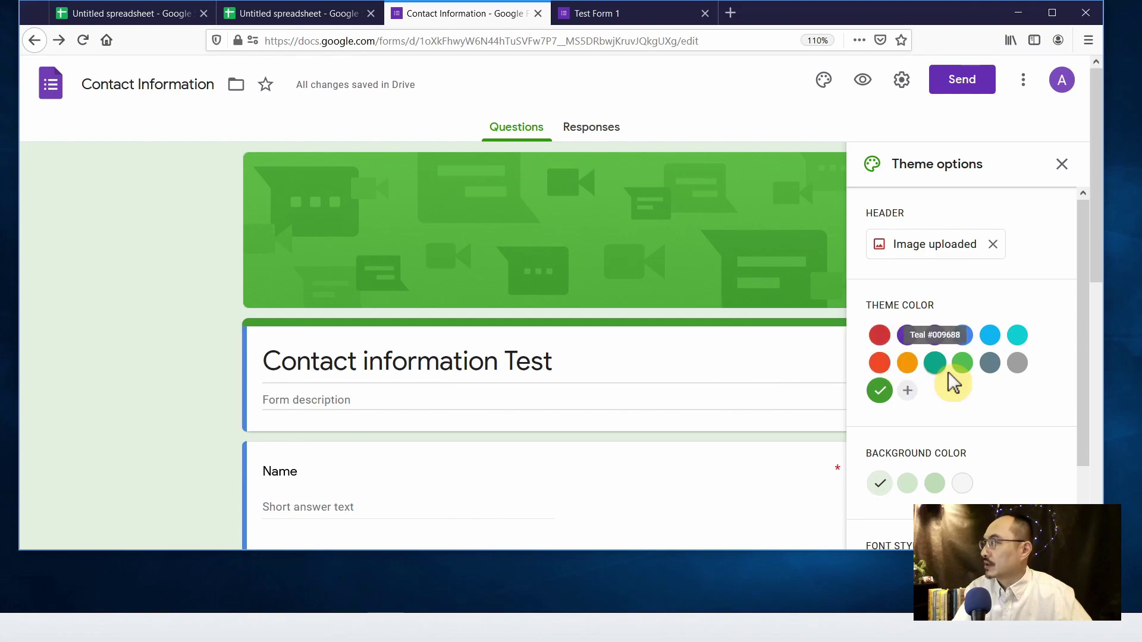
left_click(991, 339)
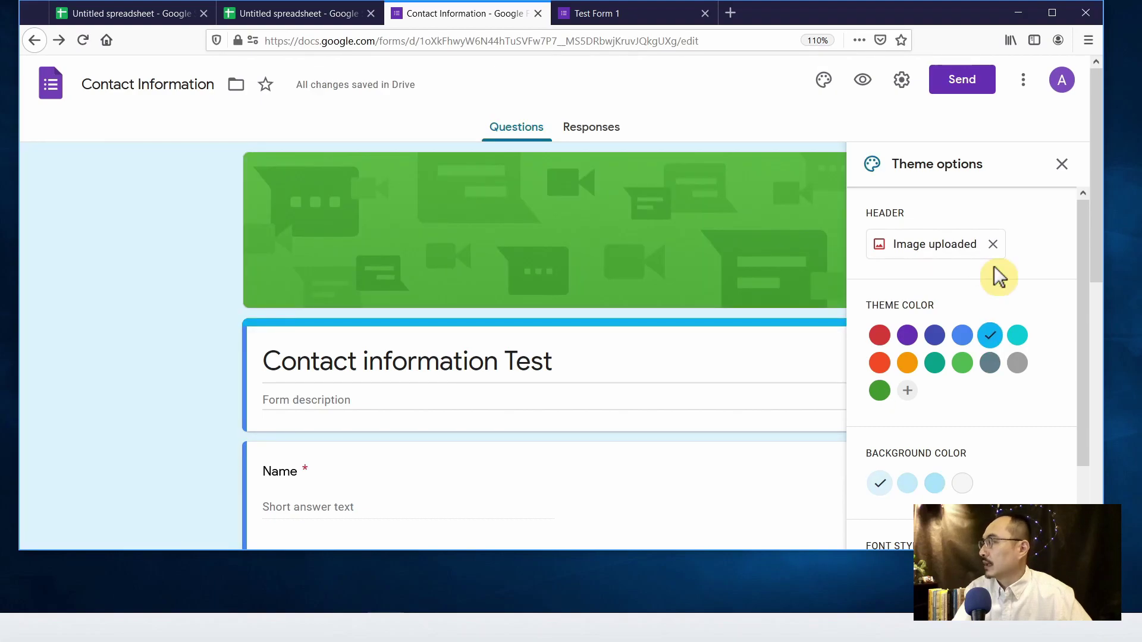
left_click(951, 247)
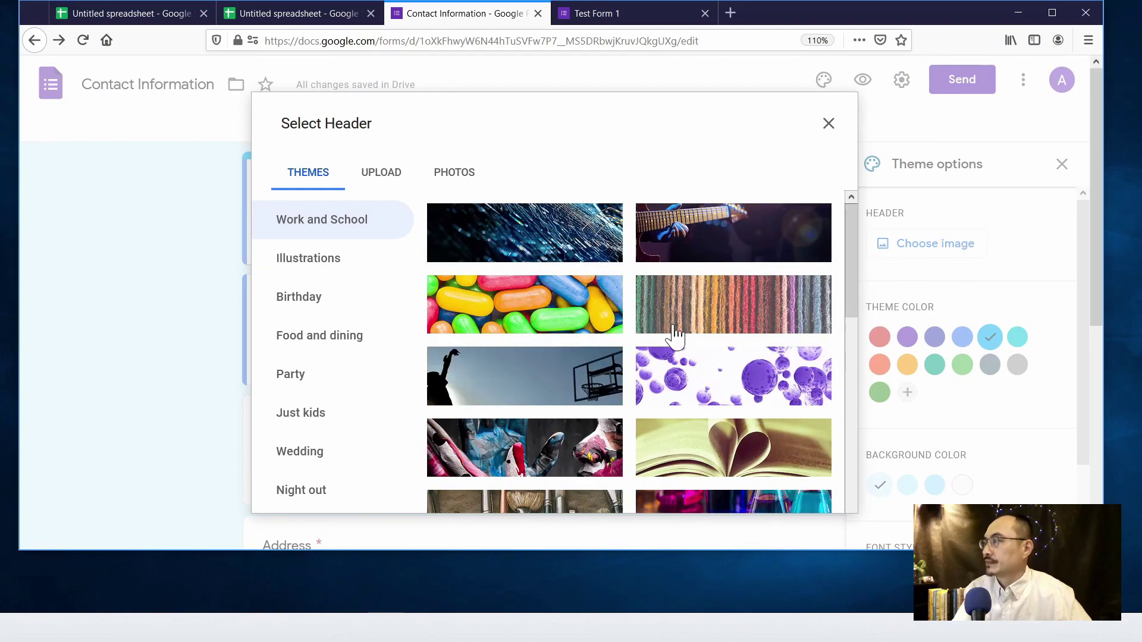
scroll(660, 330, "down", 2)
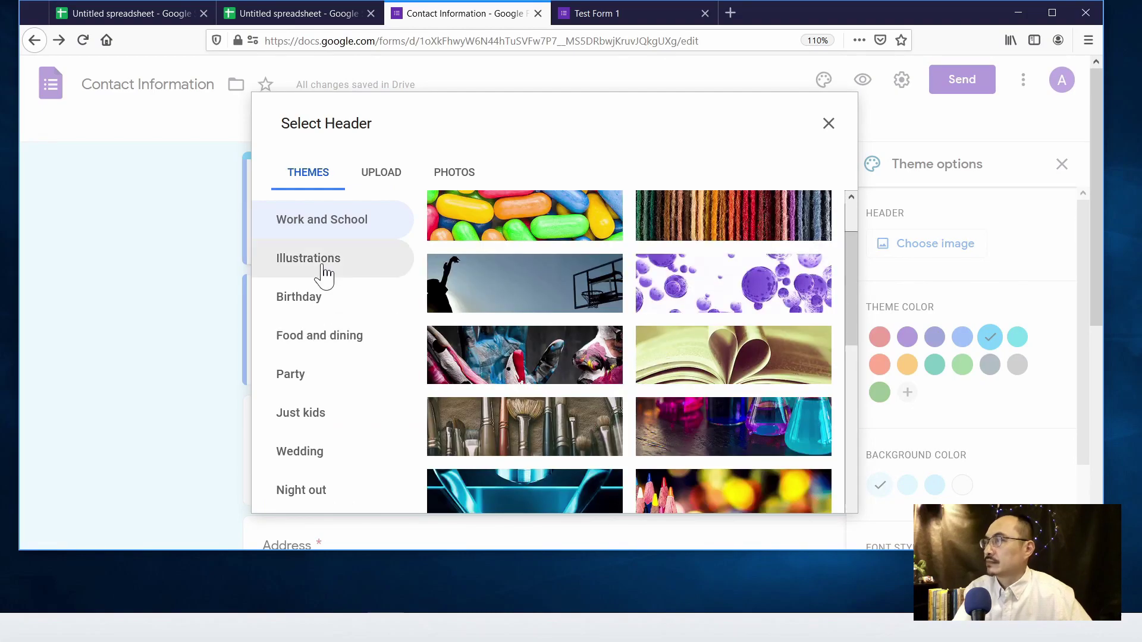
scroll(688, 364, "down", 3)
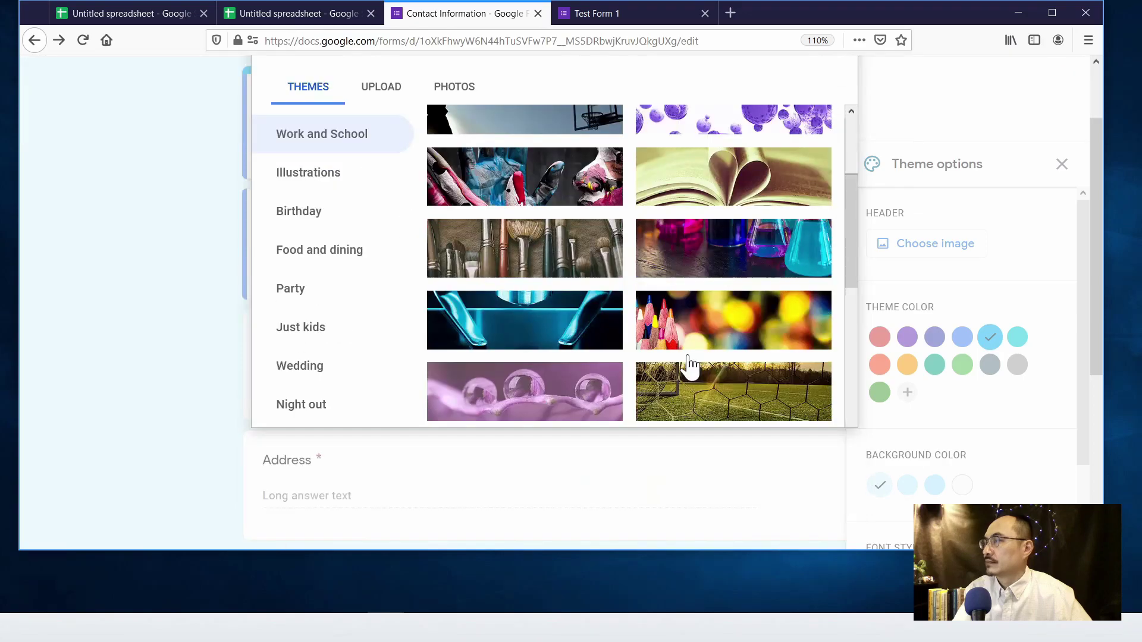
left_click(760, 326)
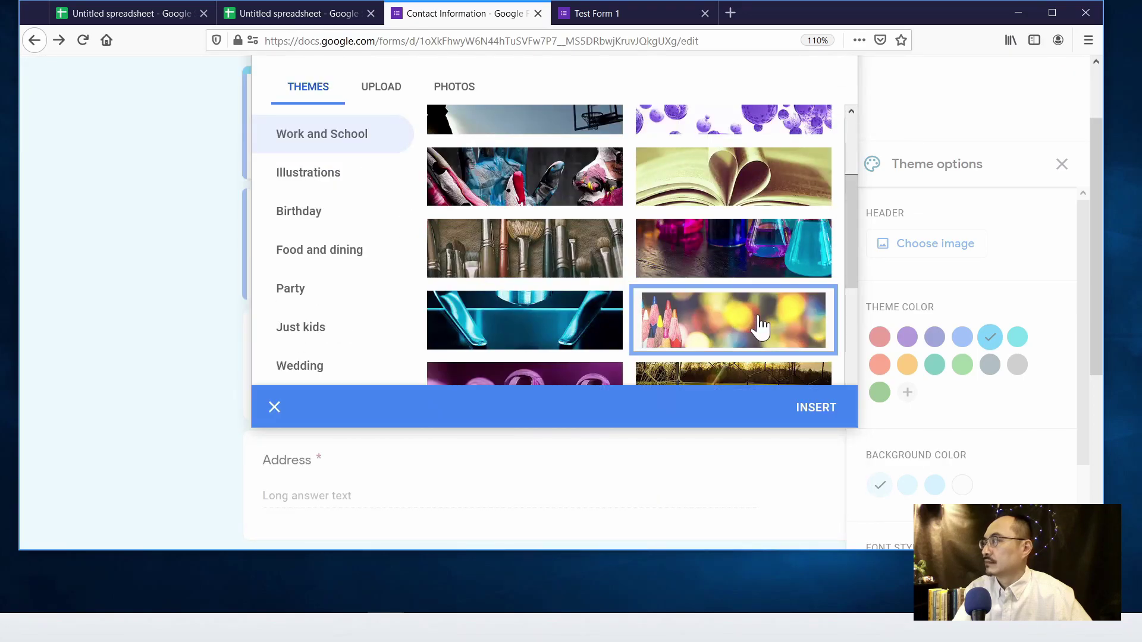
left_click(809, 409)
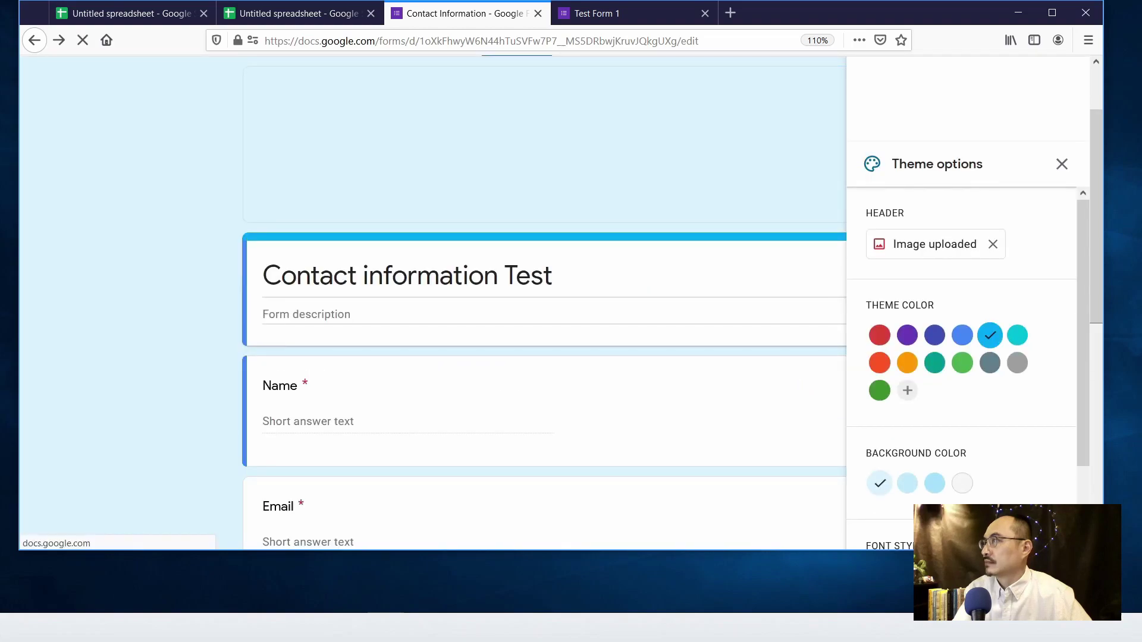
scroll(776, 354, "down", 3)
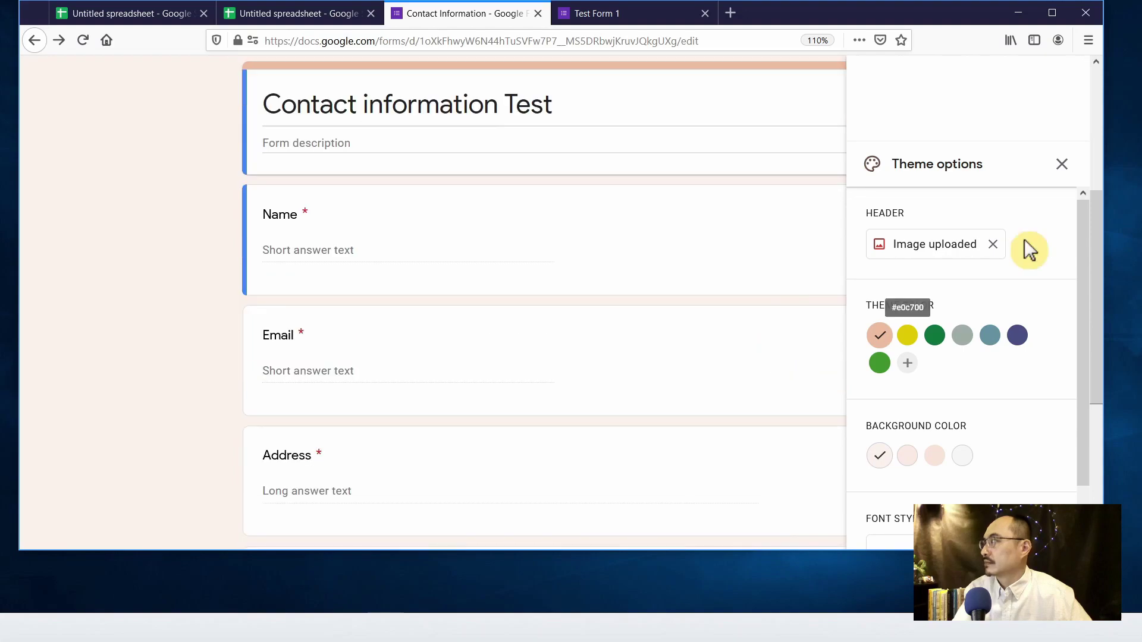
left_click(1062, 165)
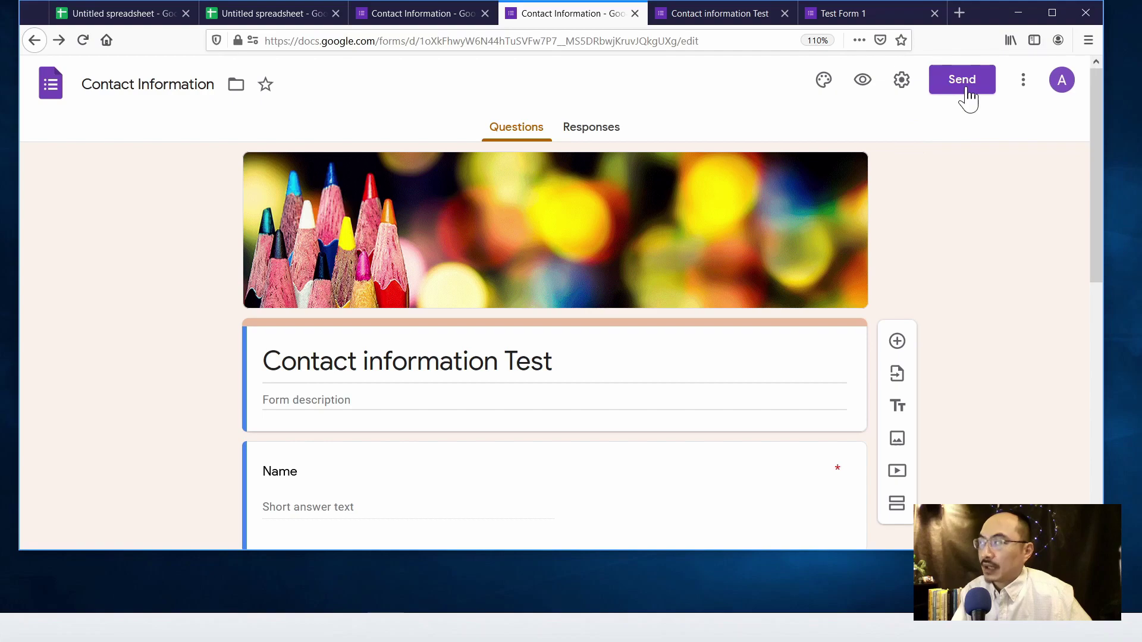
- Copy the form's shortened share link from the Send dialog's Link tab
left_click(969, 94)
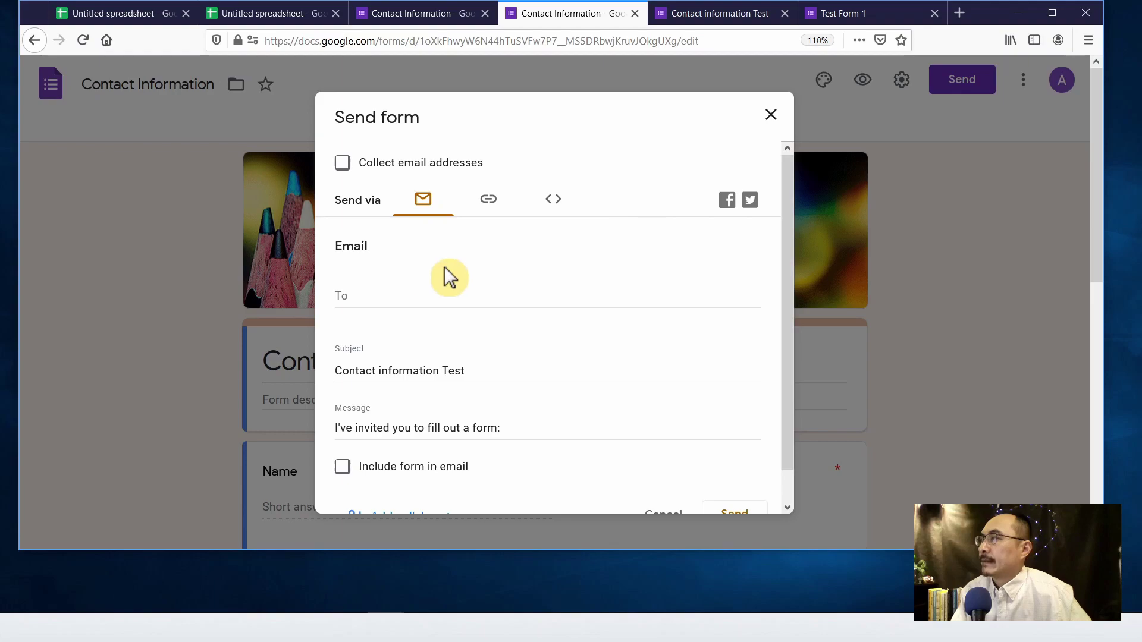
scroll(449, 278, "down", 1)
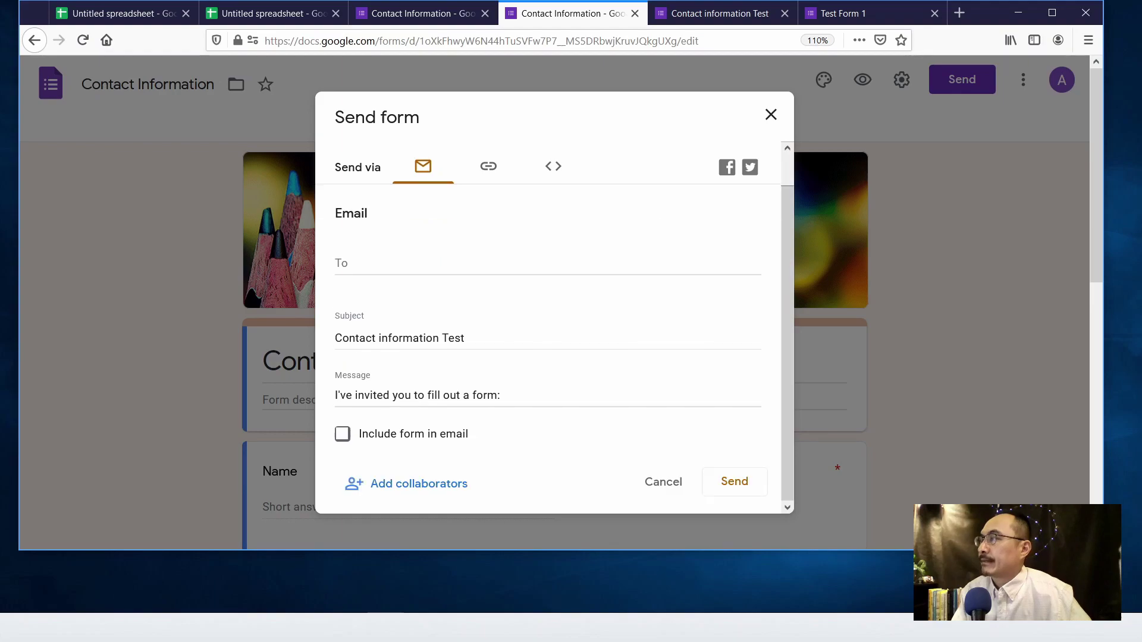
scroll(449, 277, "up", 1)
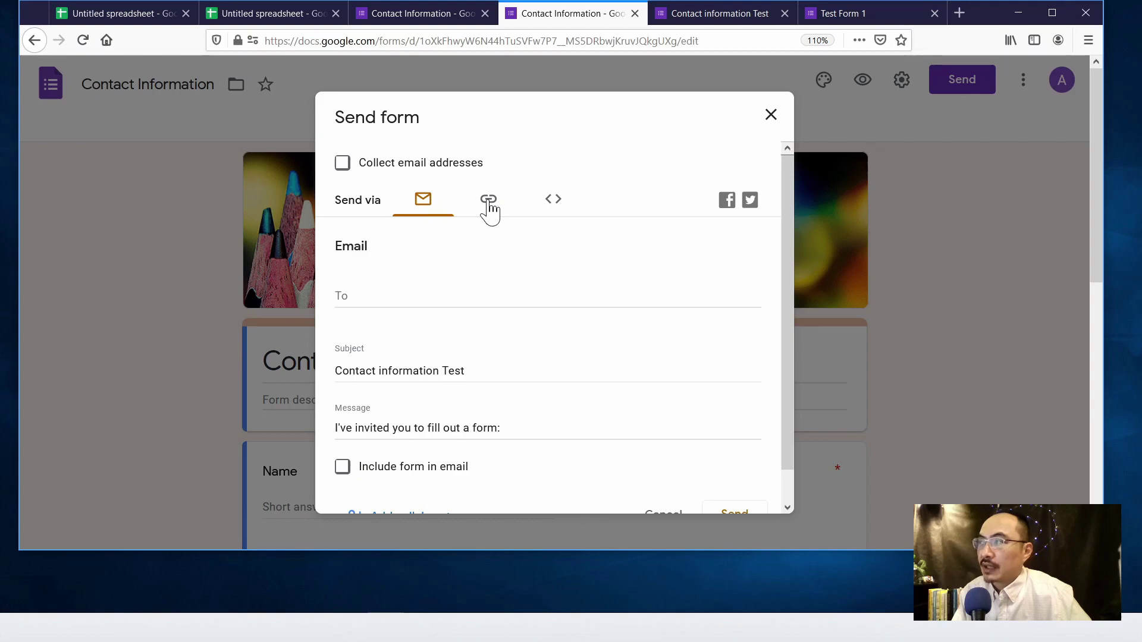
left_click(489, 205)
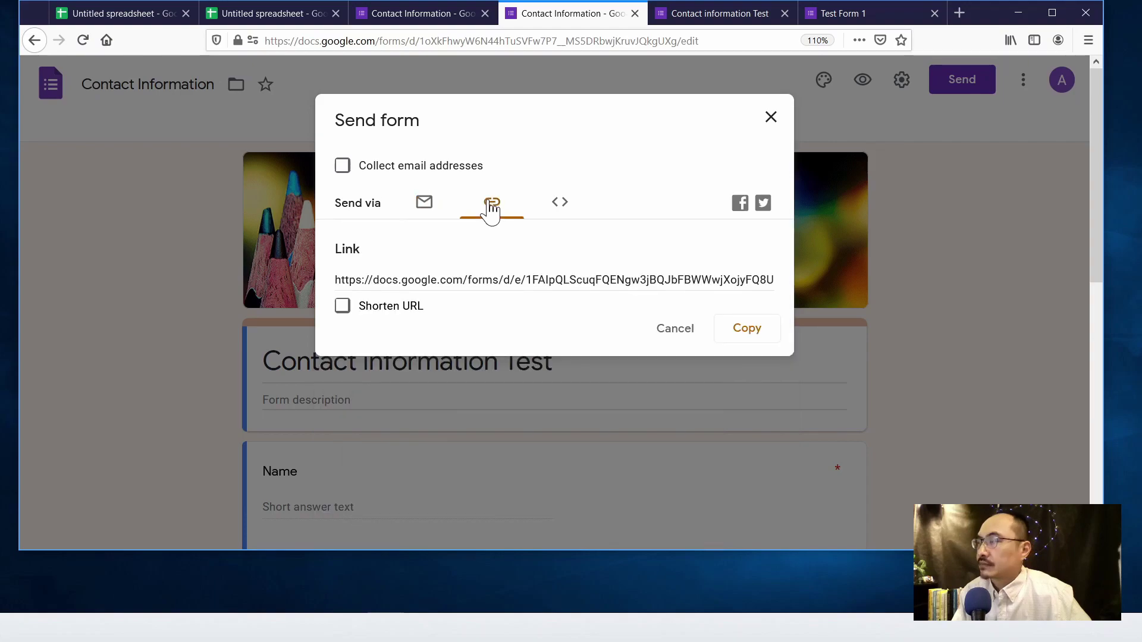
left_click(326, 282)
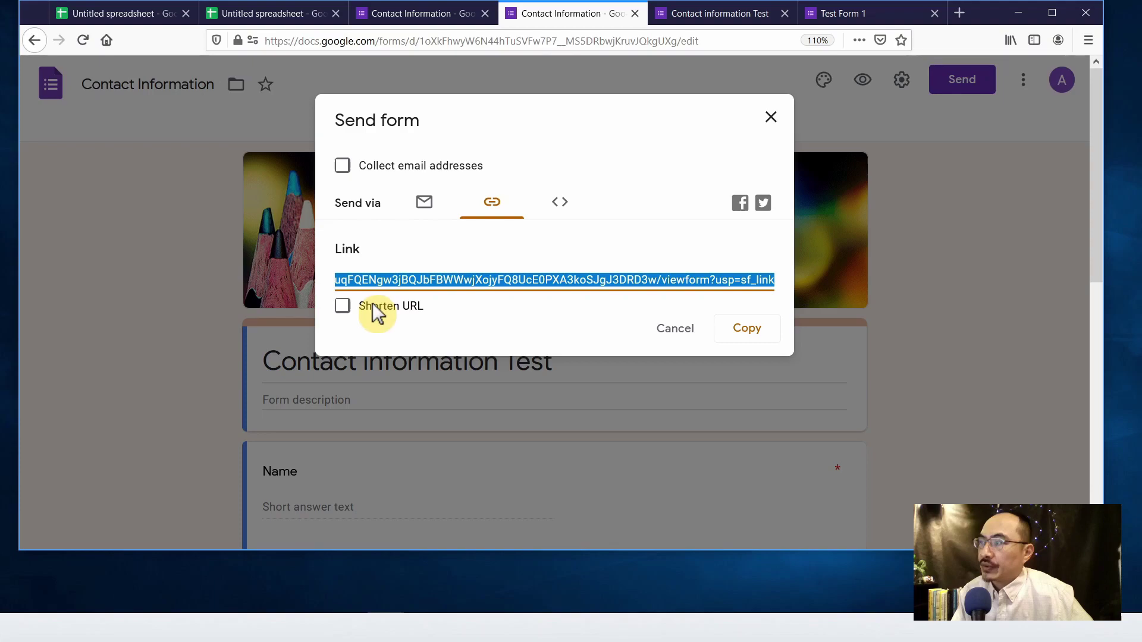
left_click(346, 317)
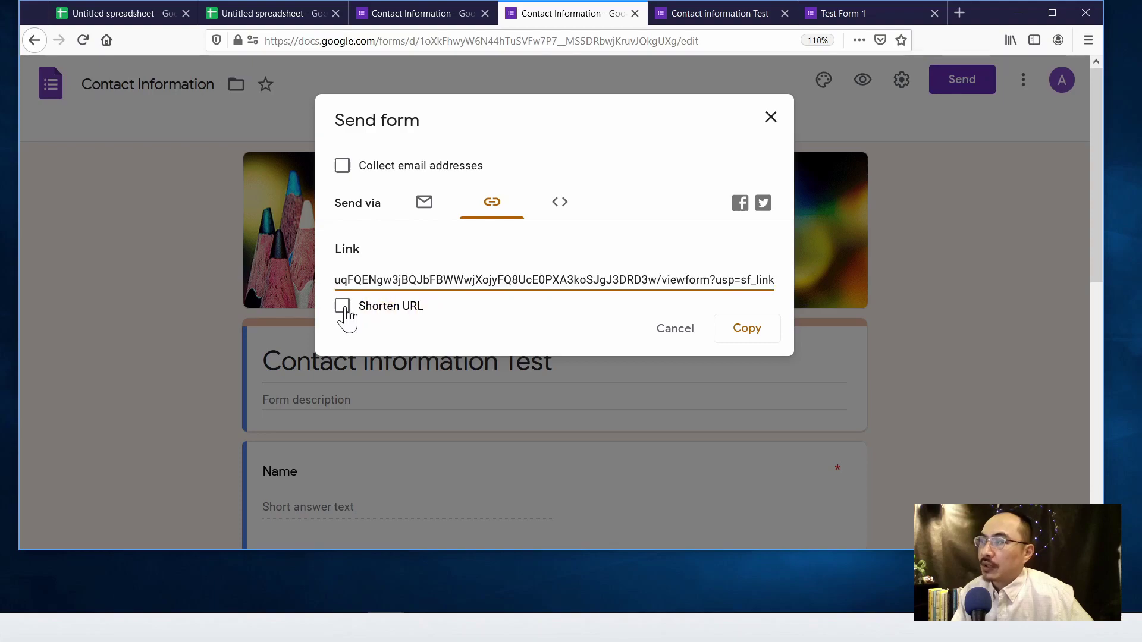
left_click(374, 313)
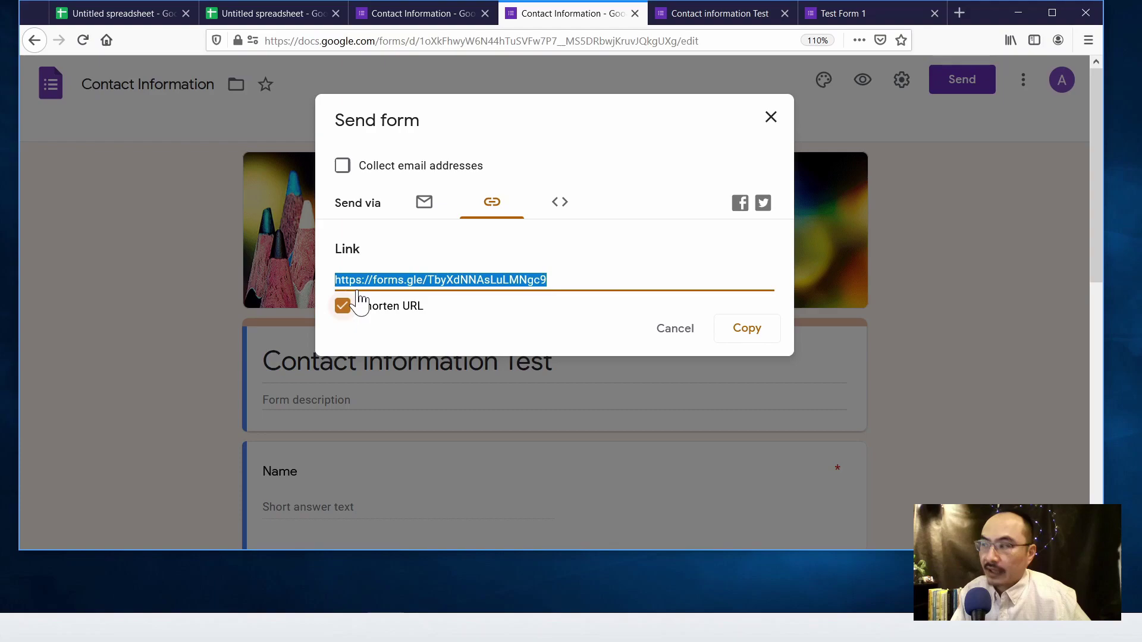
left_click(765, 332)
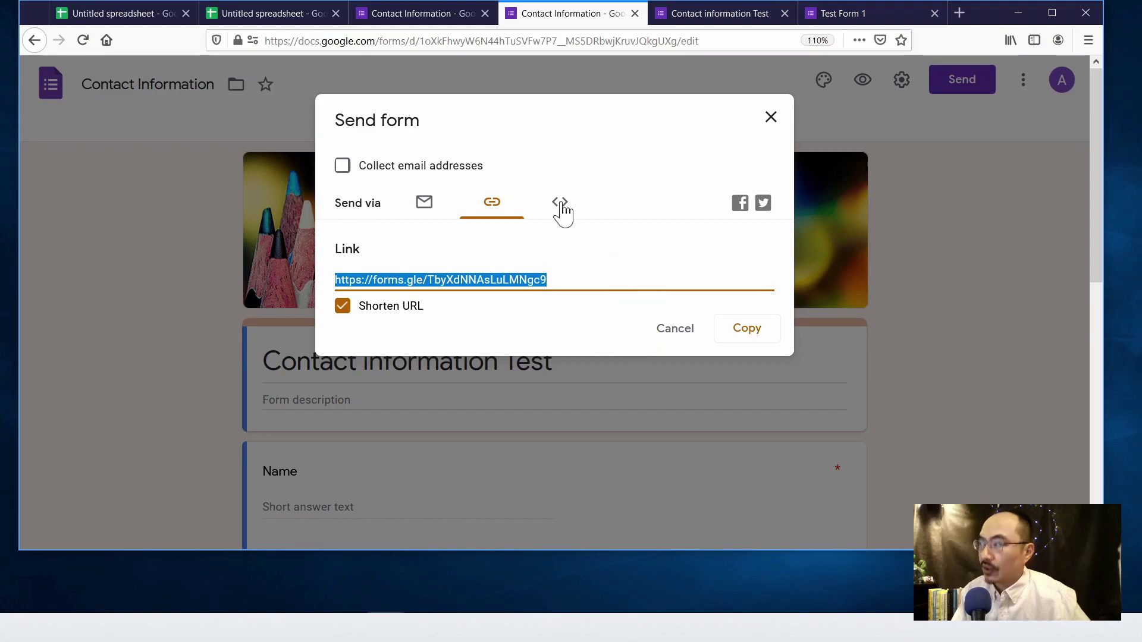
- Select the embed HTML code and open the live form in a new tab
left_click(560, 203)
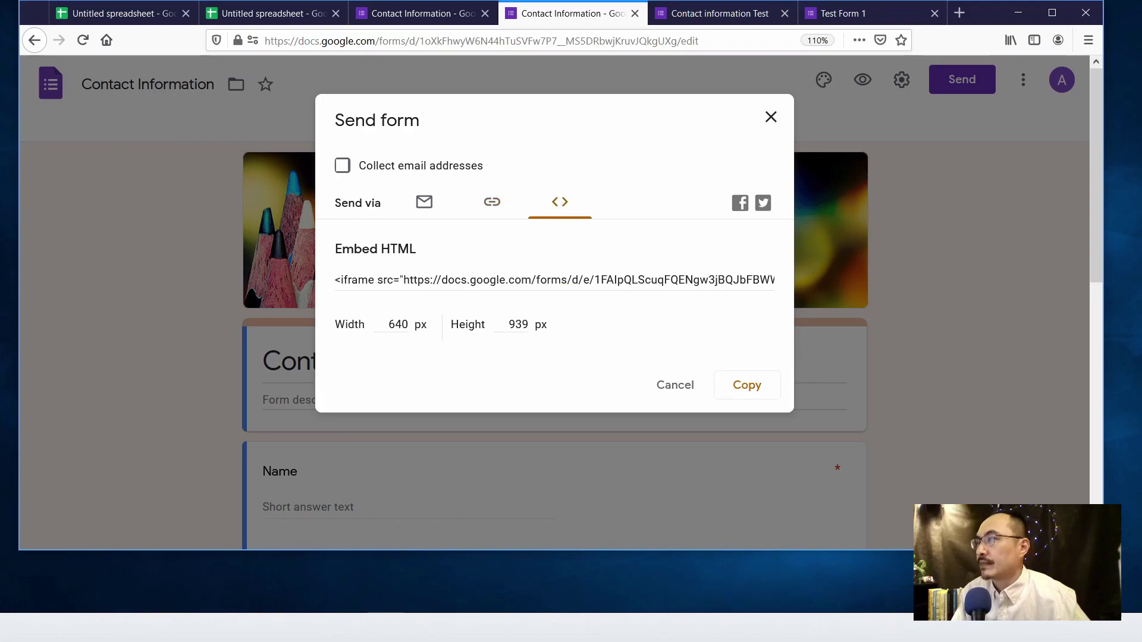
left_click(553, 280)
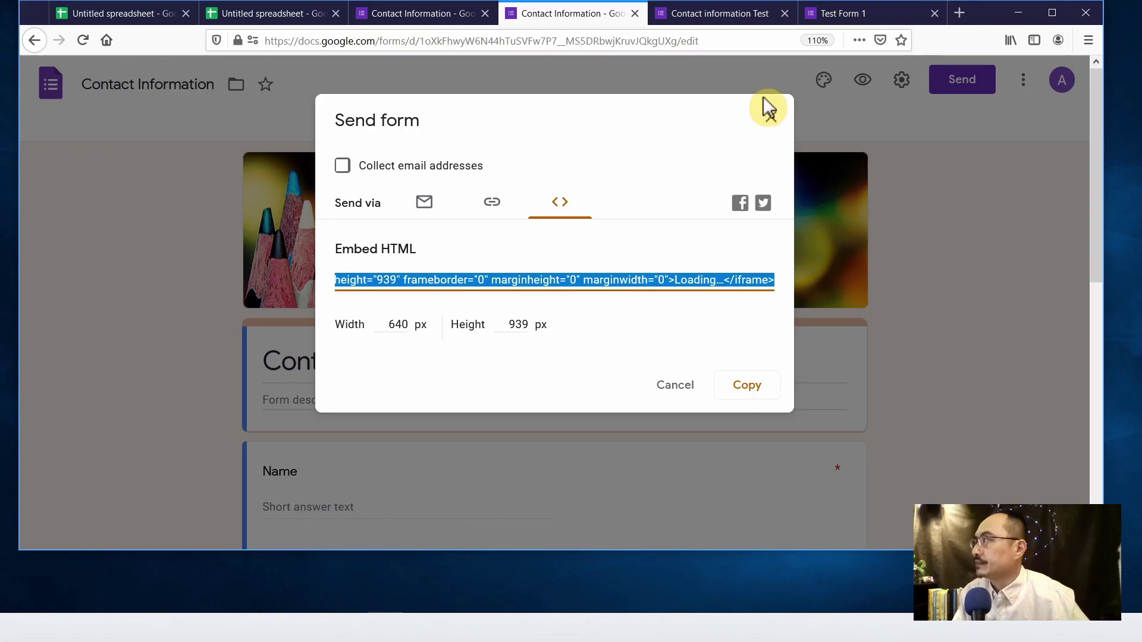
left_click(862, 81)
- Fill in the test response's Name, Email and Address answers
left_click(356, 388)
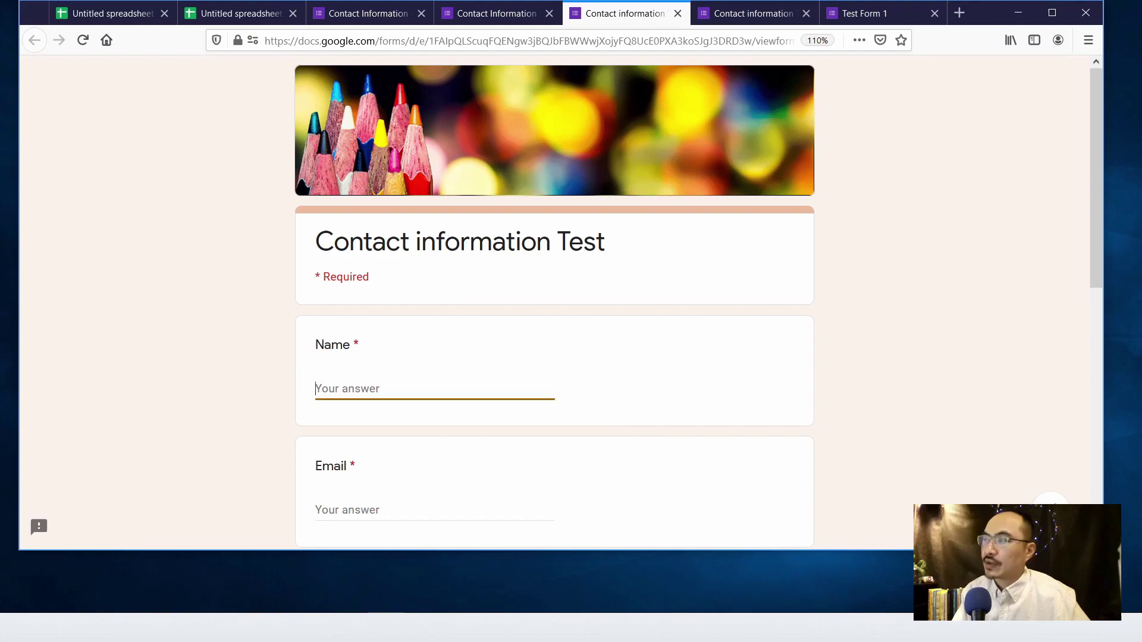
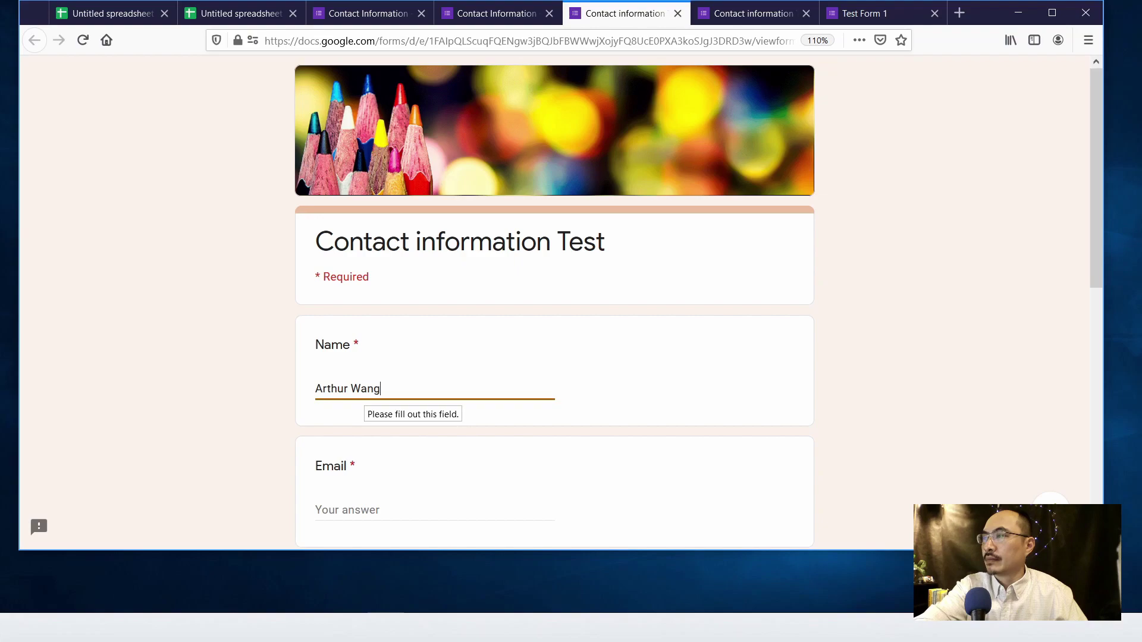
key("Tab")
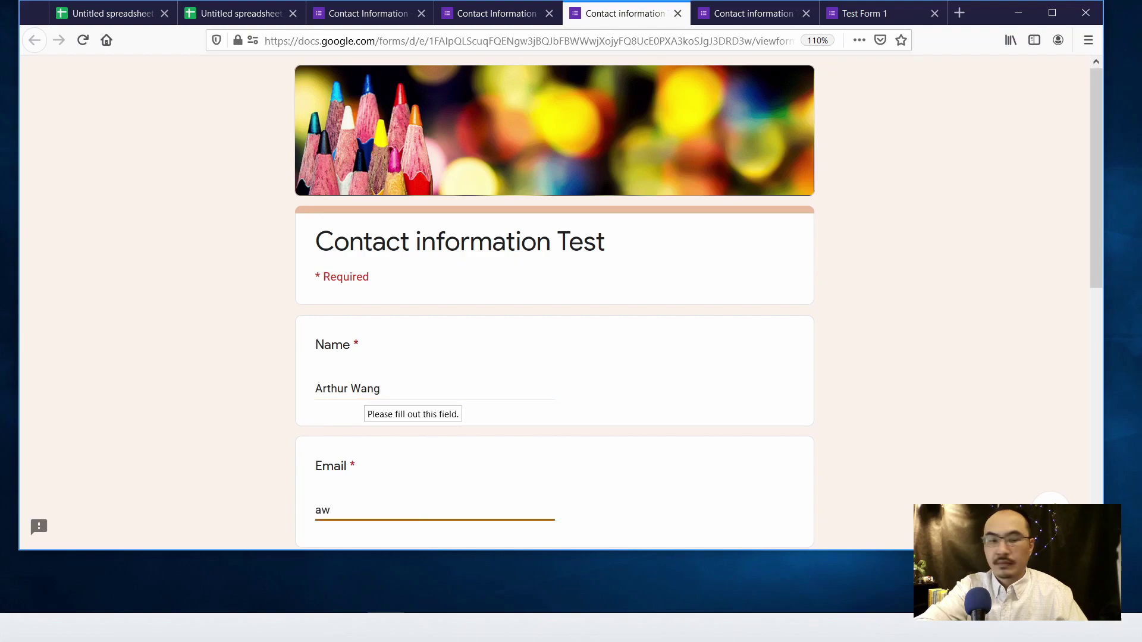
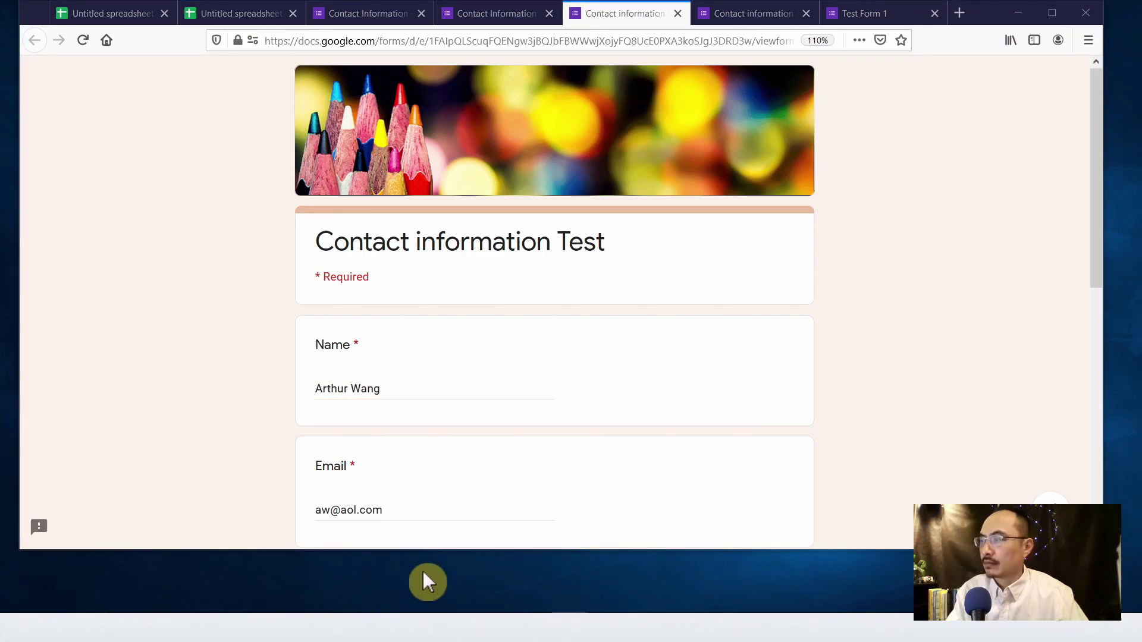
left_click(514, 513)
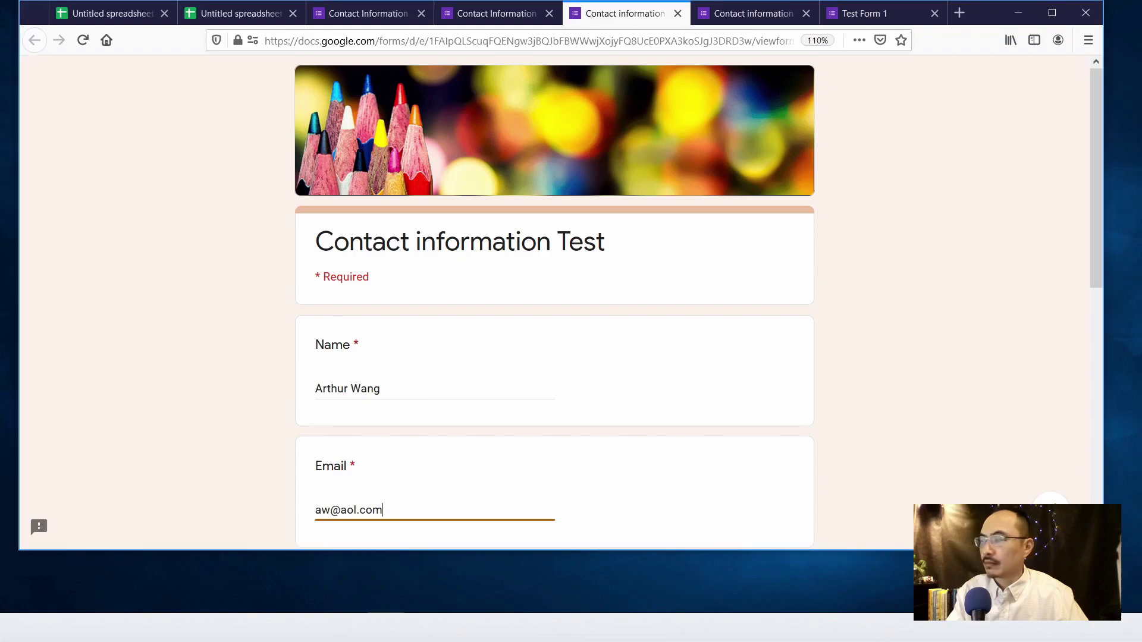
scroll(517, 523, "down", 5)
left_click(515, 375)
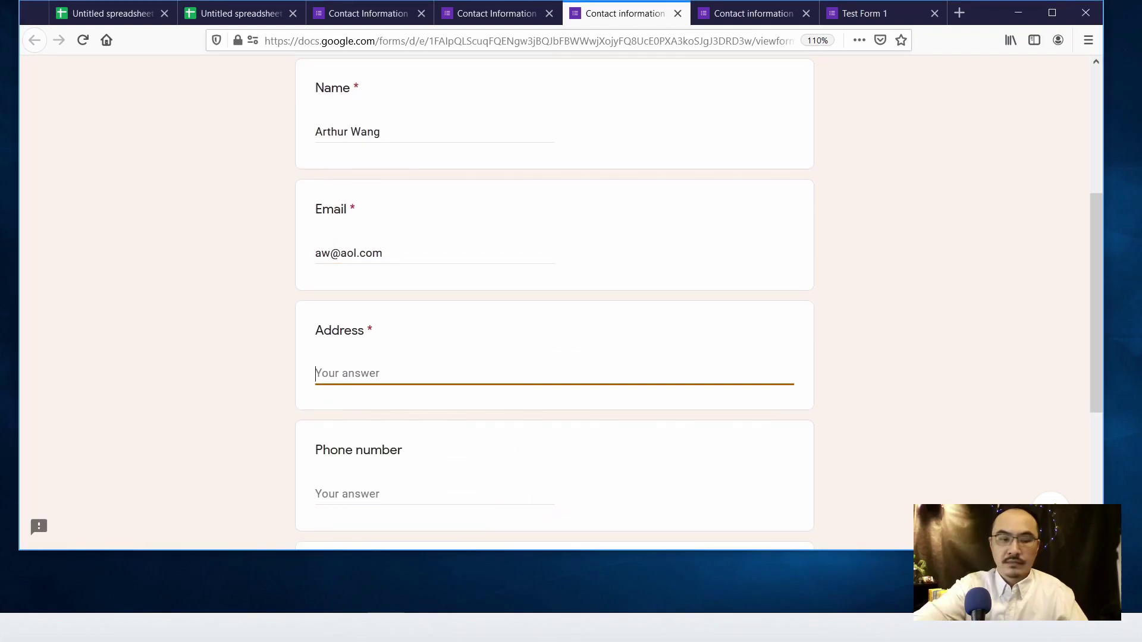
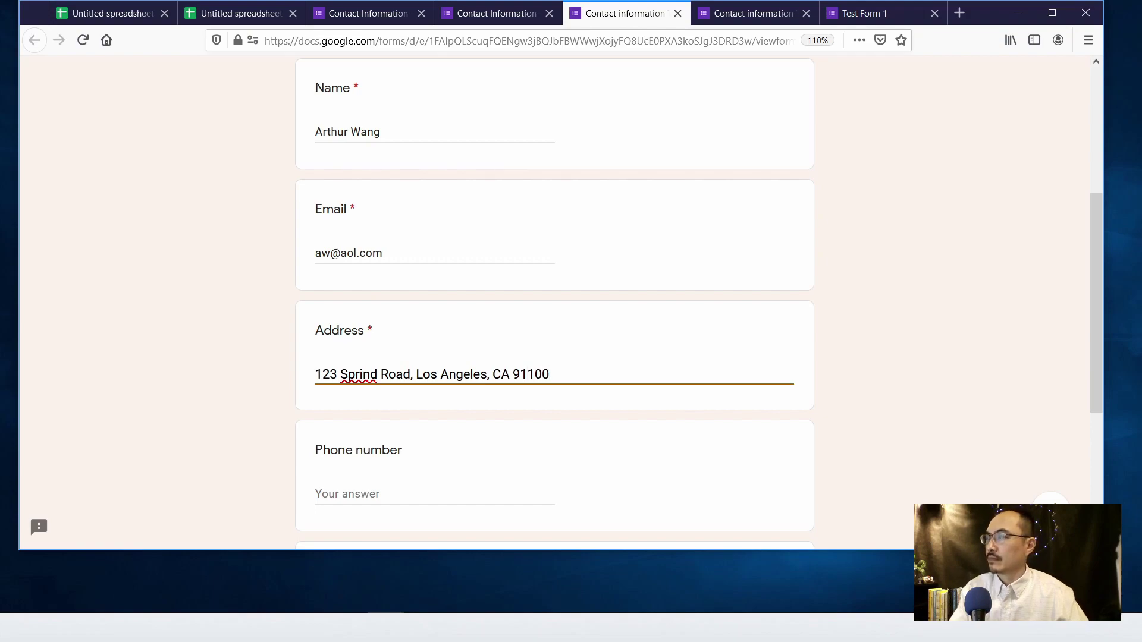
- Add a phone number and the comment 'Hello', submit the response, and return to the editor
left_click(321, 493)
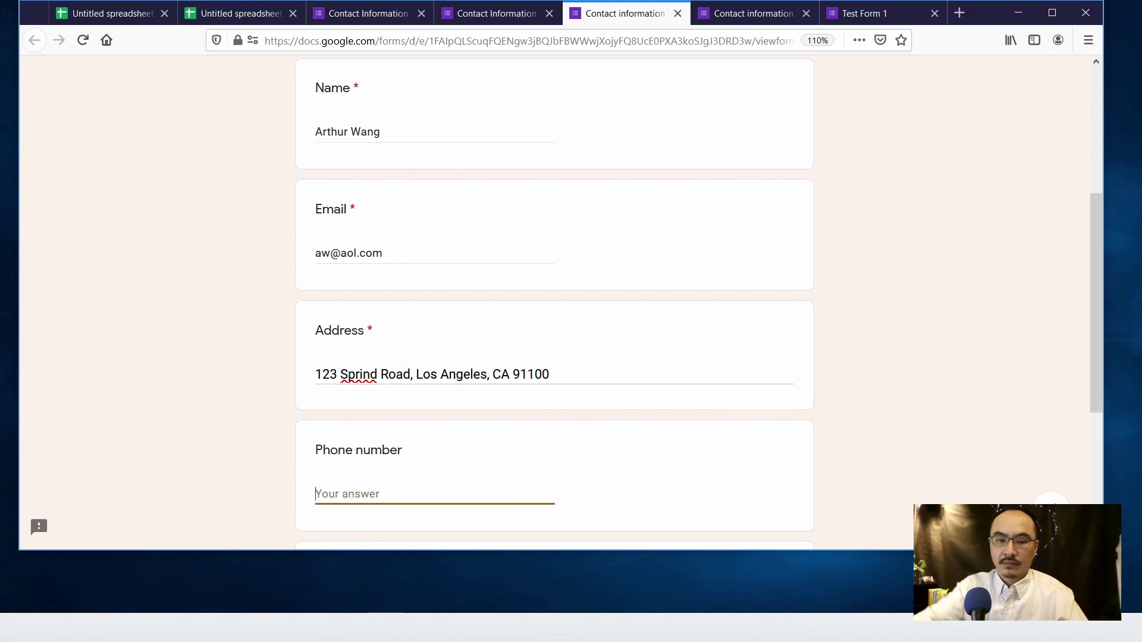
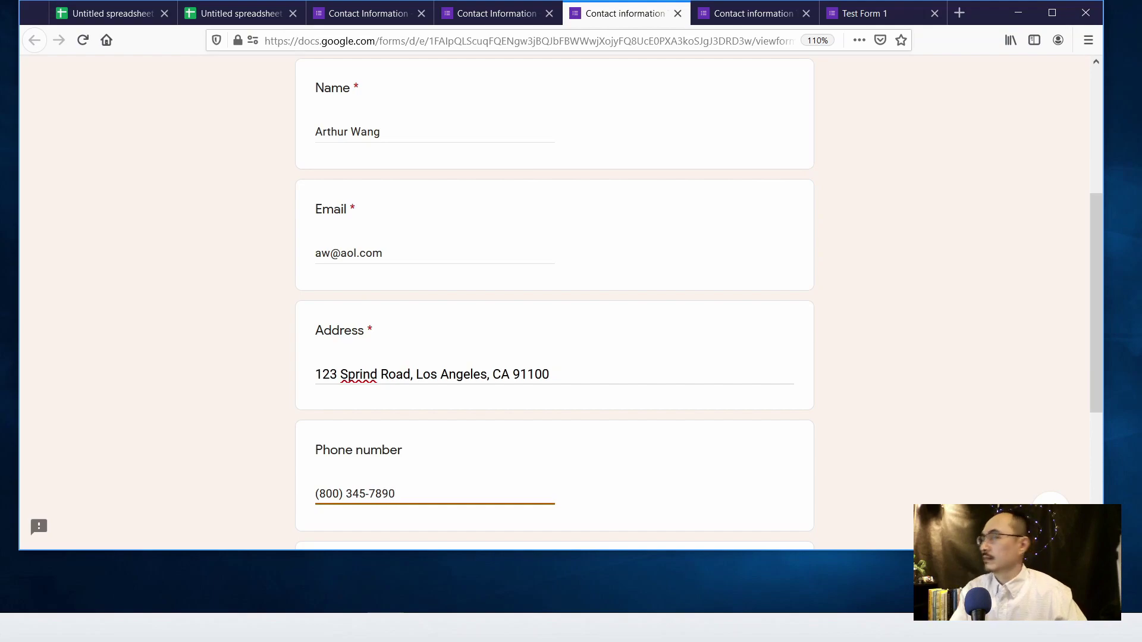
scroll(411, 520, "down", 4)
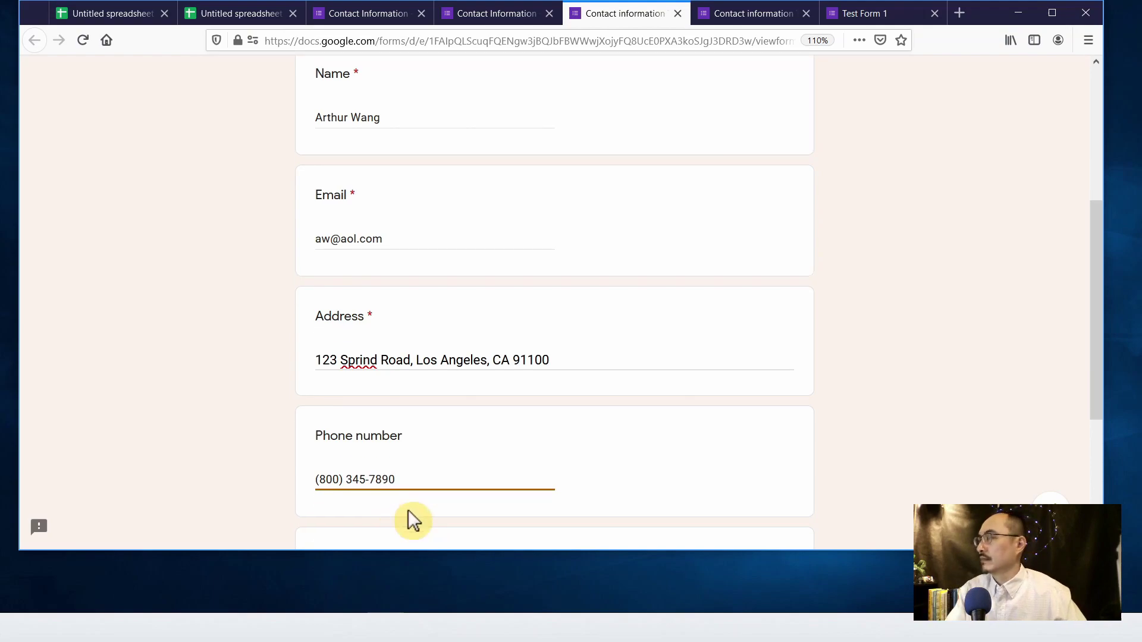
left_click(356, 360)
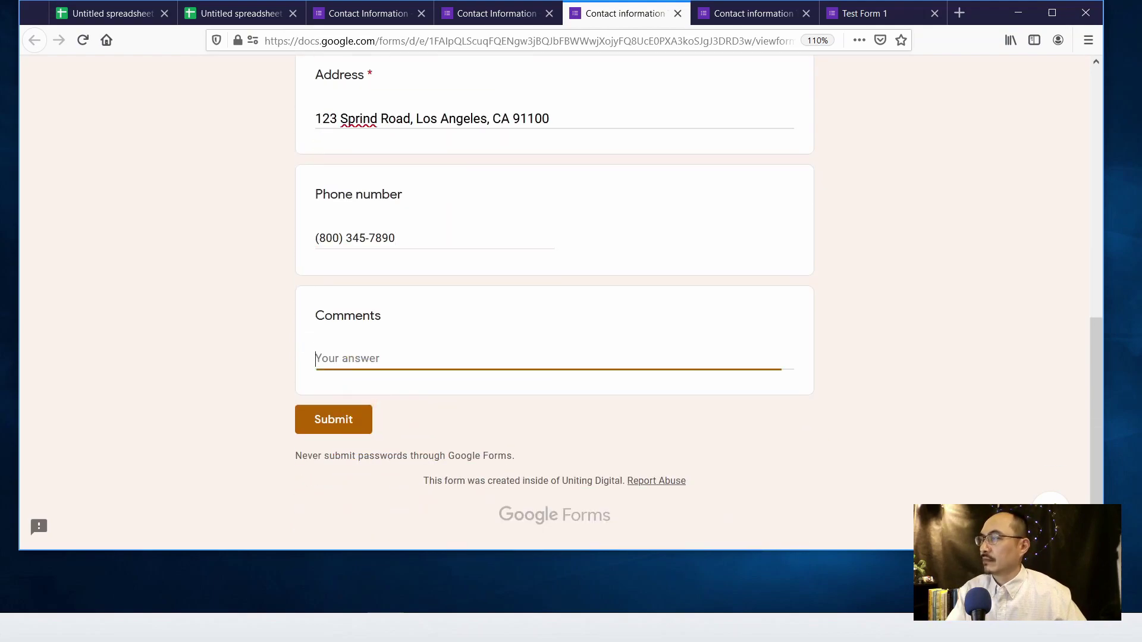
type("Hello")
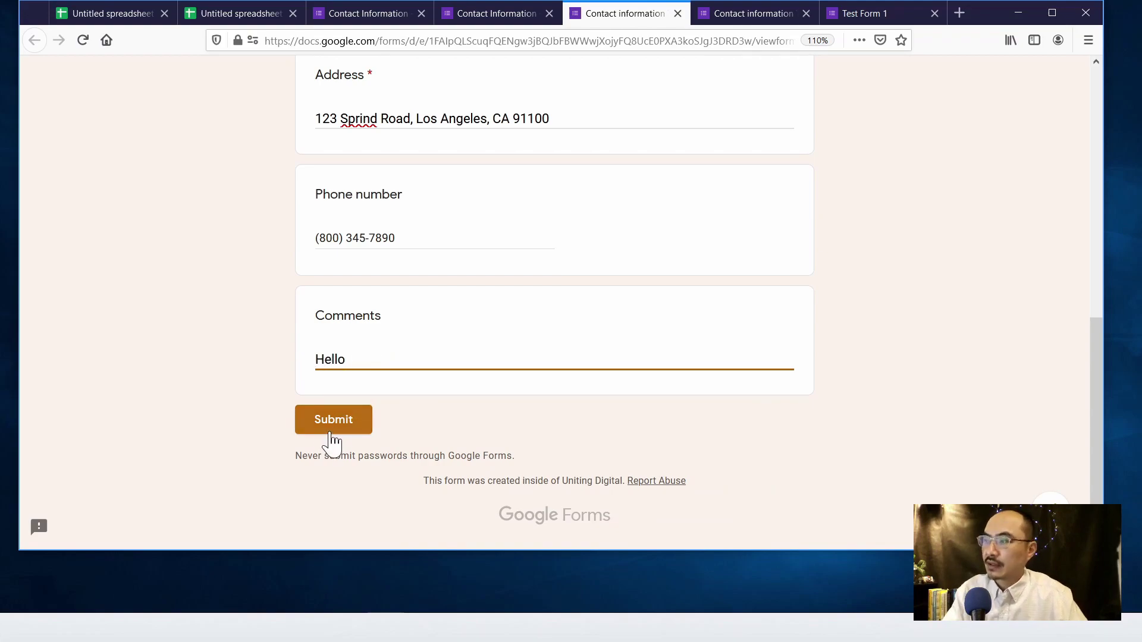
left_click(331, 431)
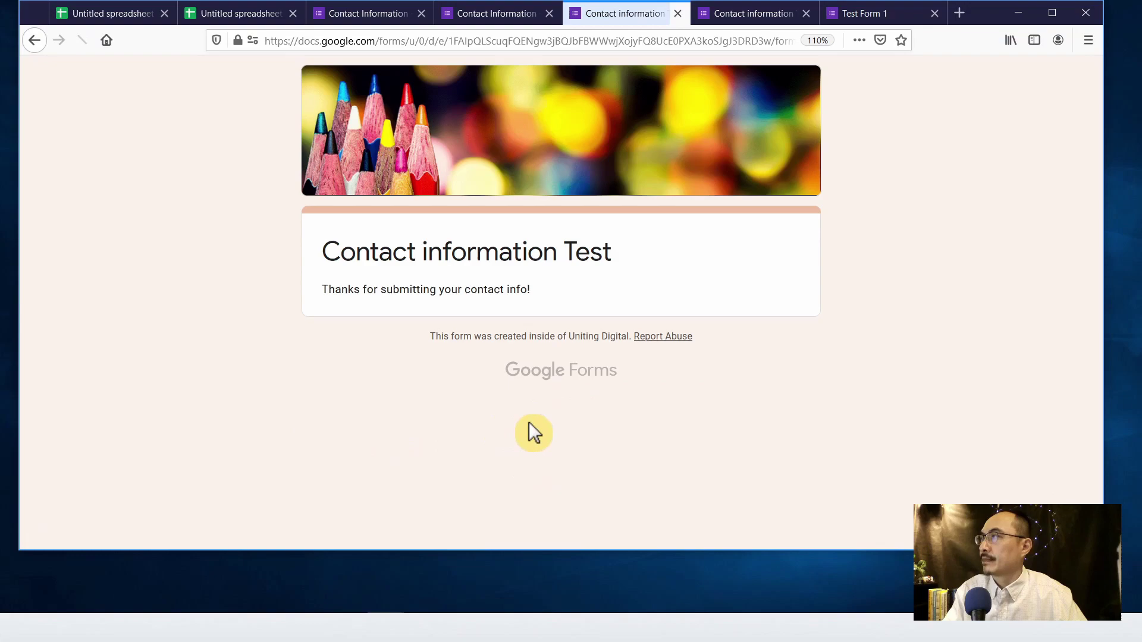
key("ctrl+3")
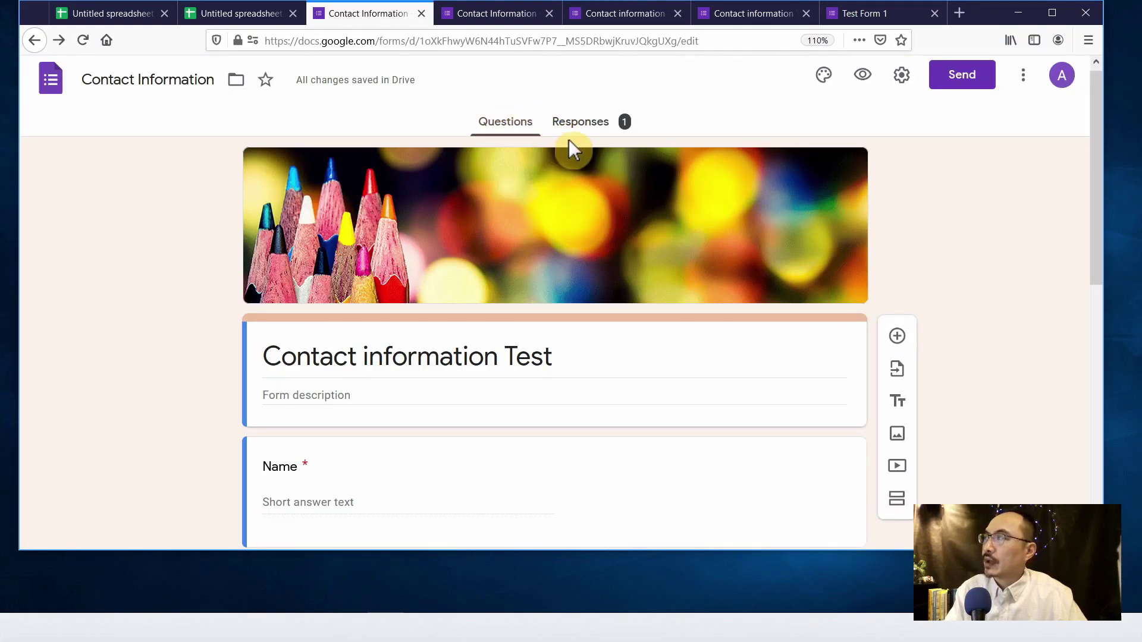
- Review the 1-response summary on the Responses tab and check its options menu without changing anything
left_click(580, 124)
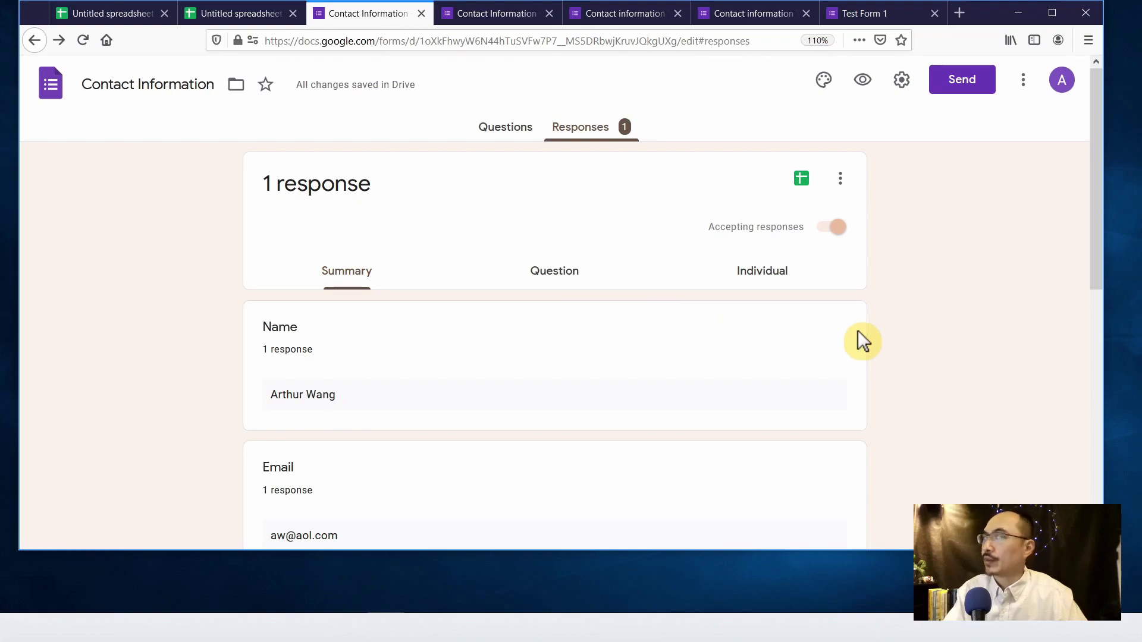
scroll(868, 337, "down", 5)
scroll(894, 351, "down", 3)
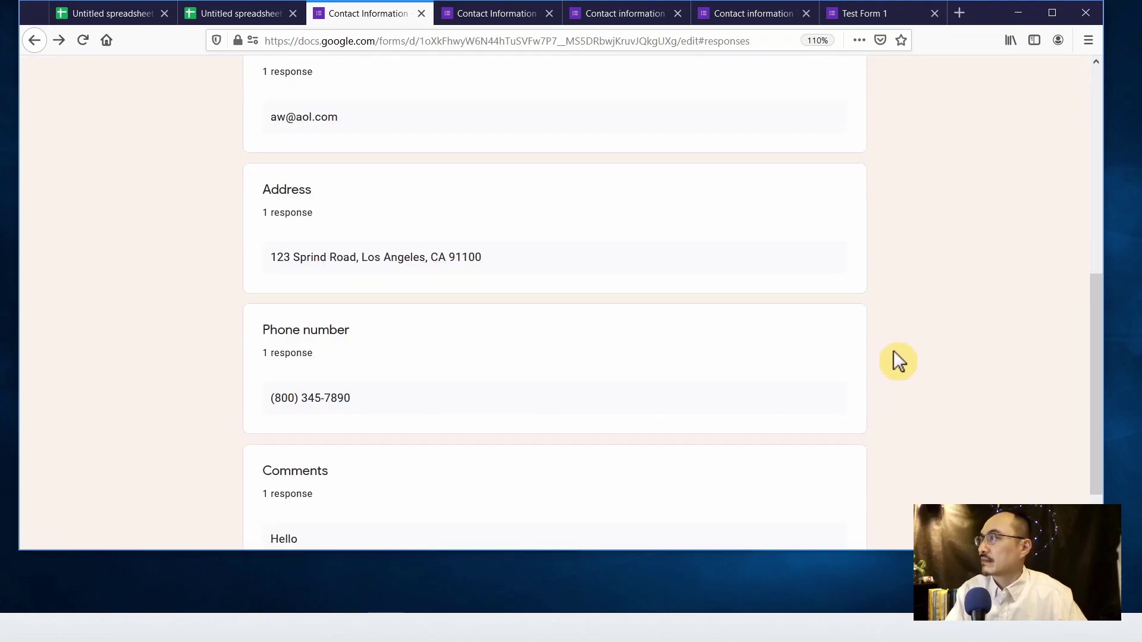
scroll(904, 356, "up", 7)
scroll(905, 355, "up", 1)
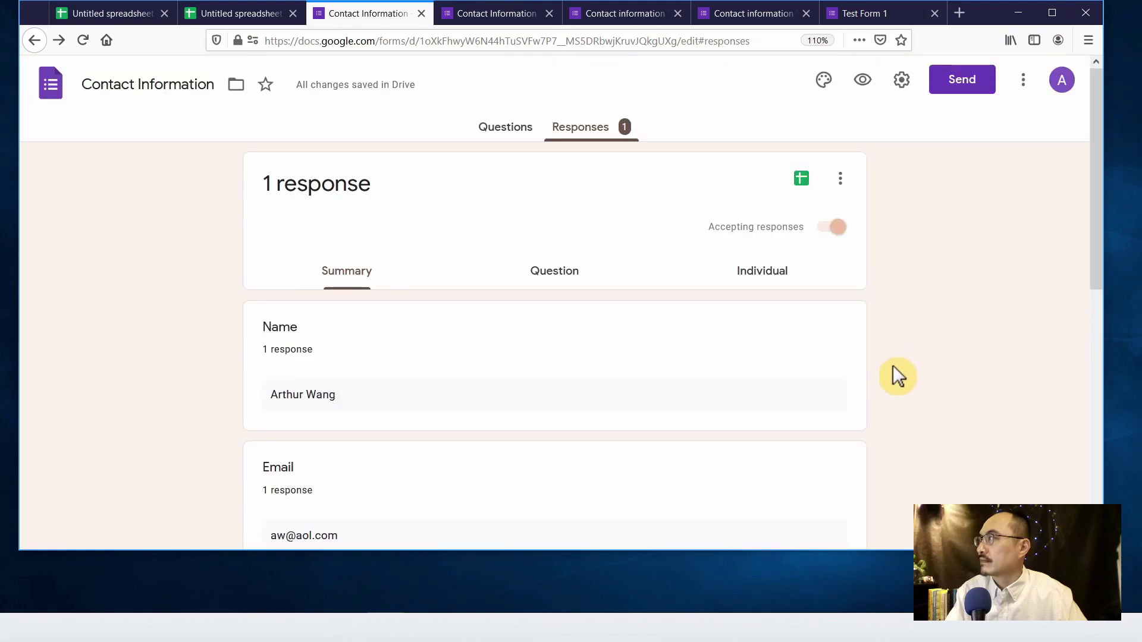
left_click(840, 184)
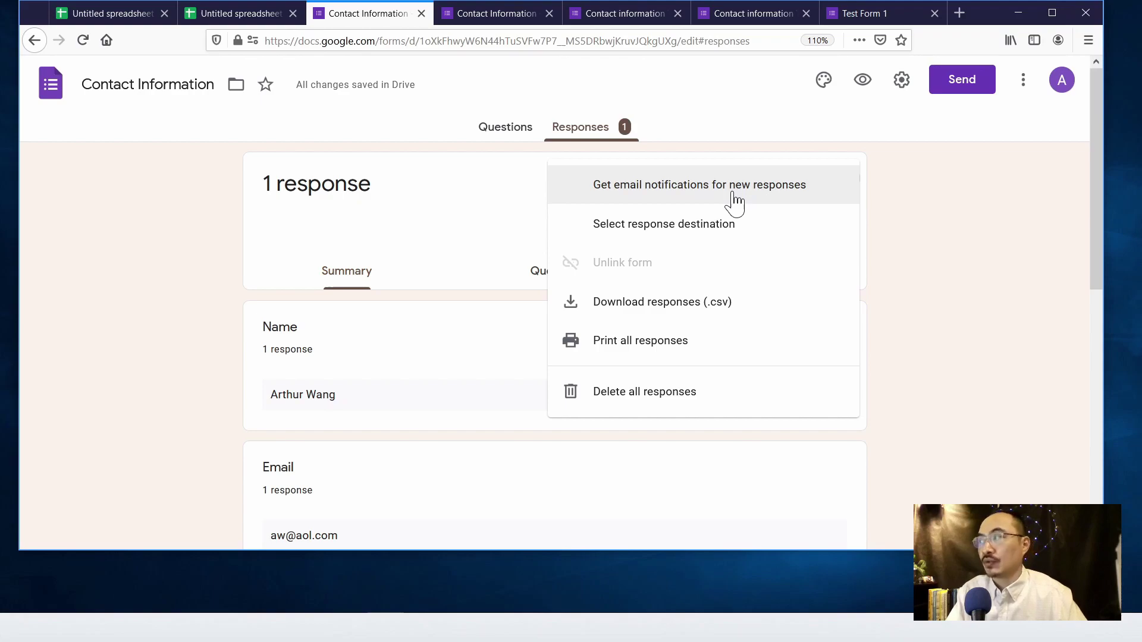
left_click(730, 312)
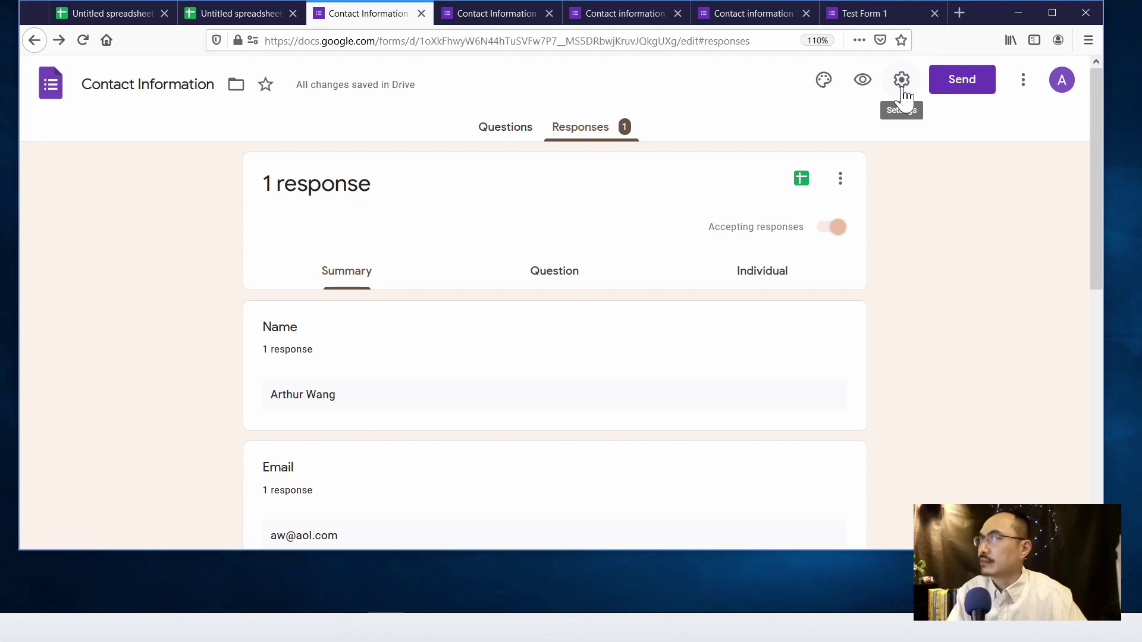
- Check the current confirmation message shown after submitting the form
left_click(601, 13)
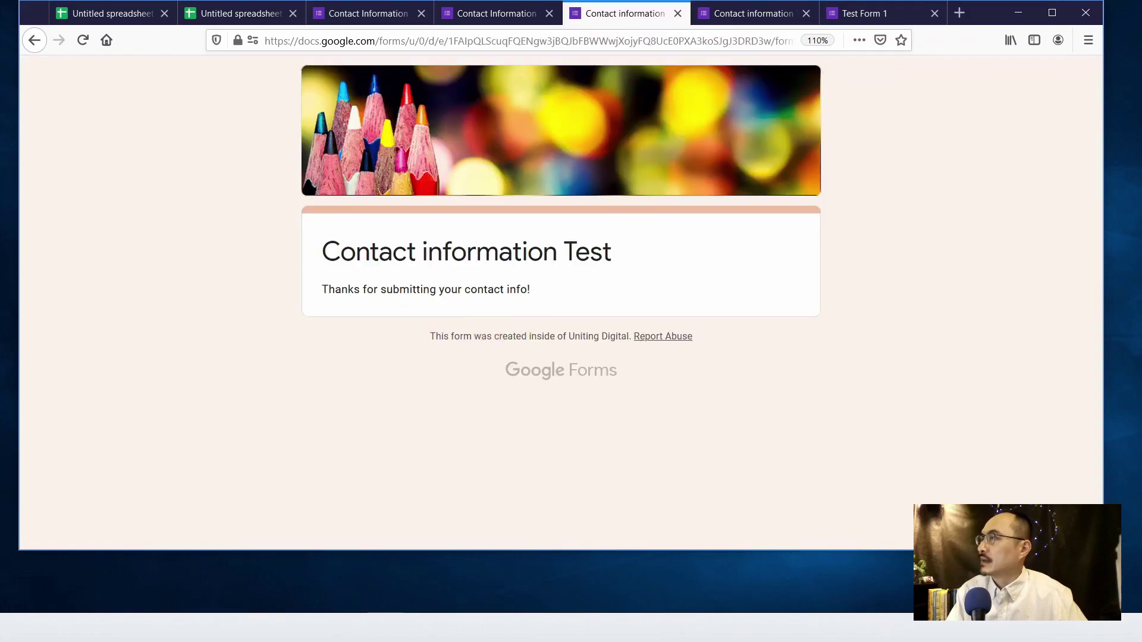
left_click_drag(322, 289, 546, 306)
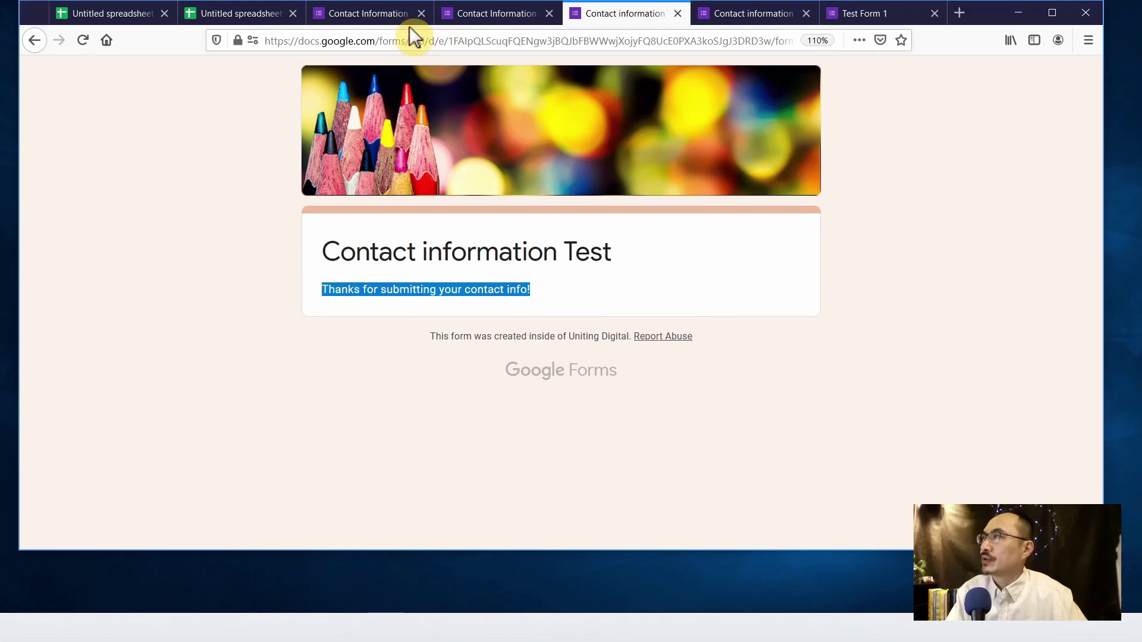
left_click(482, 14)
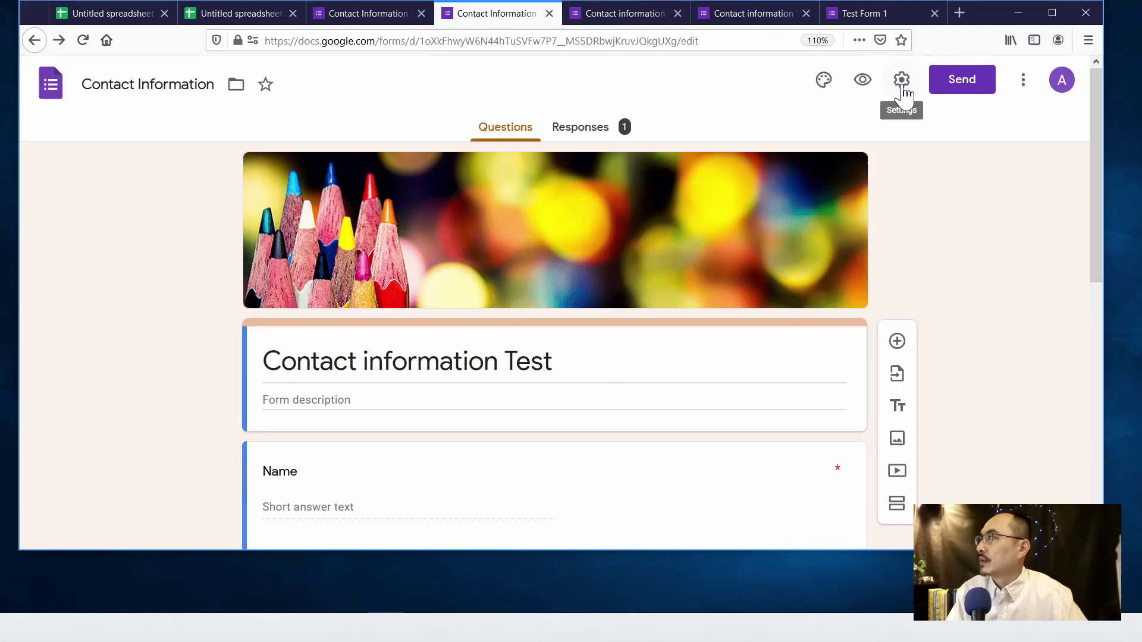
- Change the Presentation confirmation message to 'Thank you for contacting us'
left_click(901, 84)
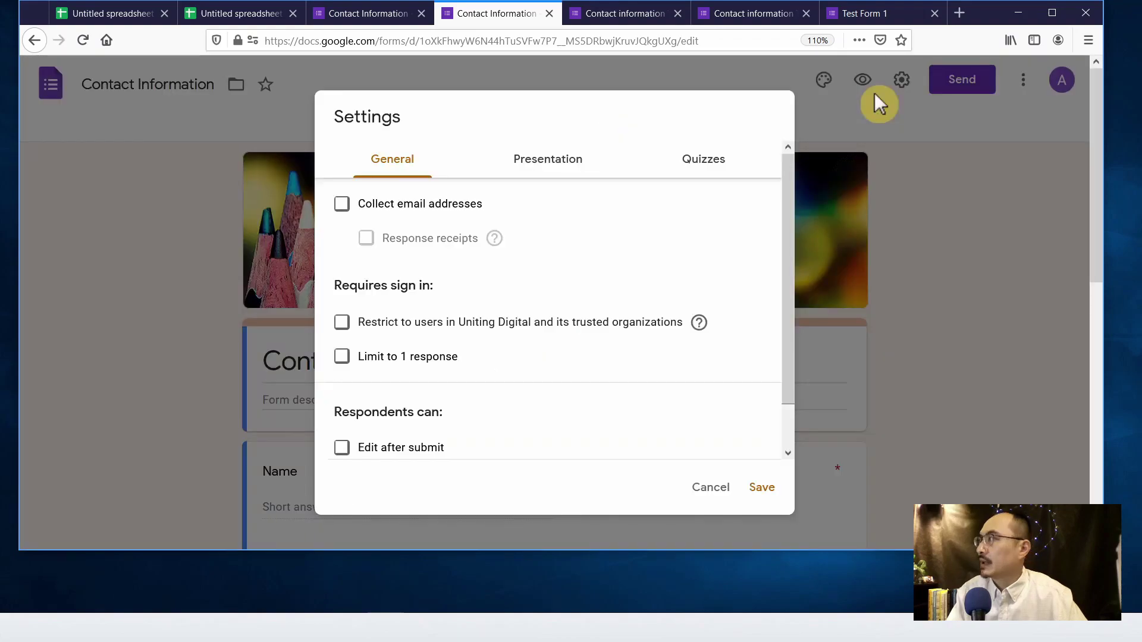
scroll(601, 226, "down", 1)
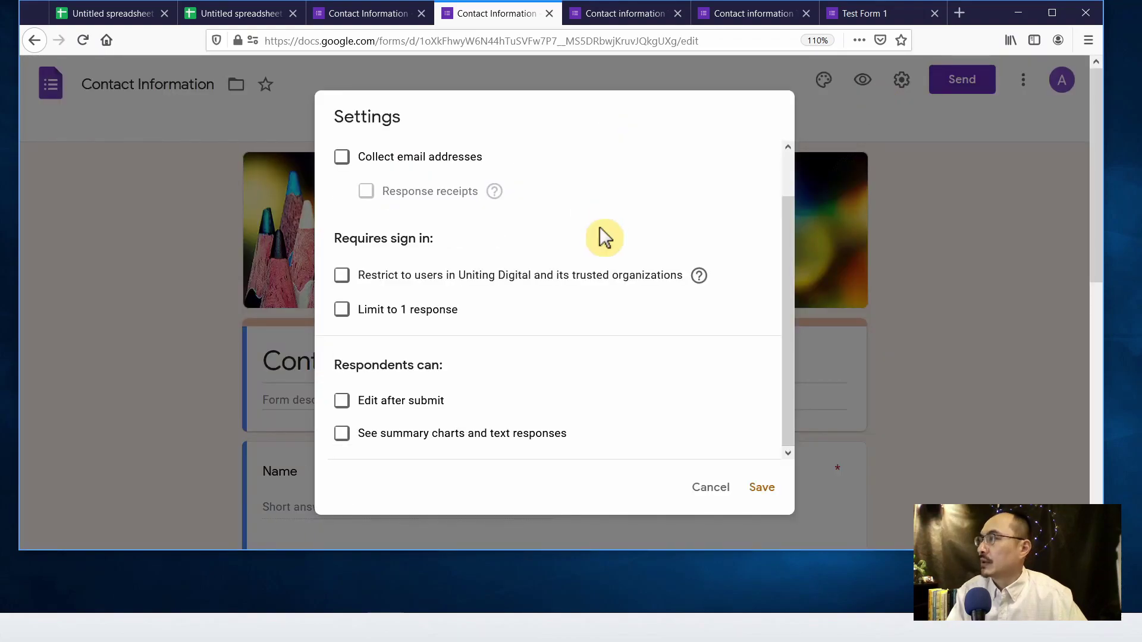
scroll(603, 236, "up", 1)
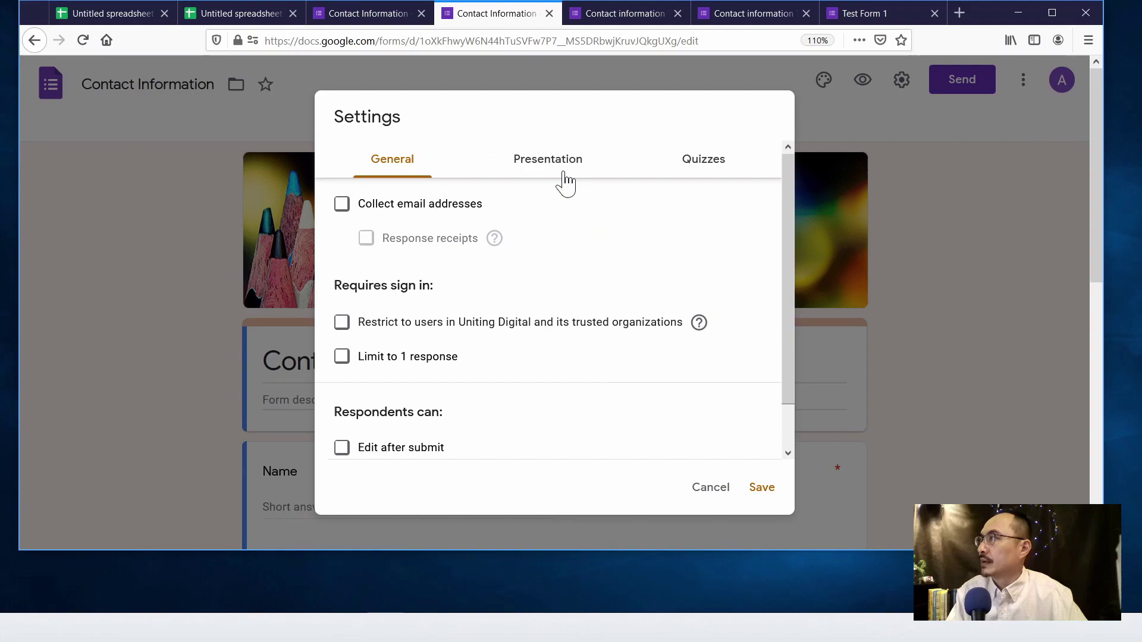
left_click(564, 173)
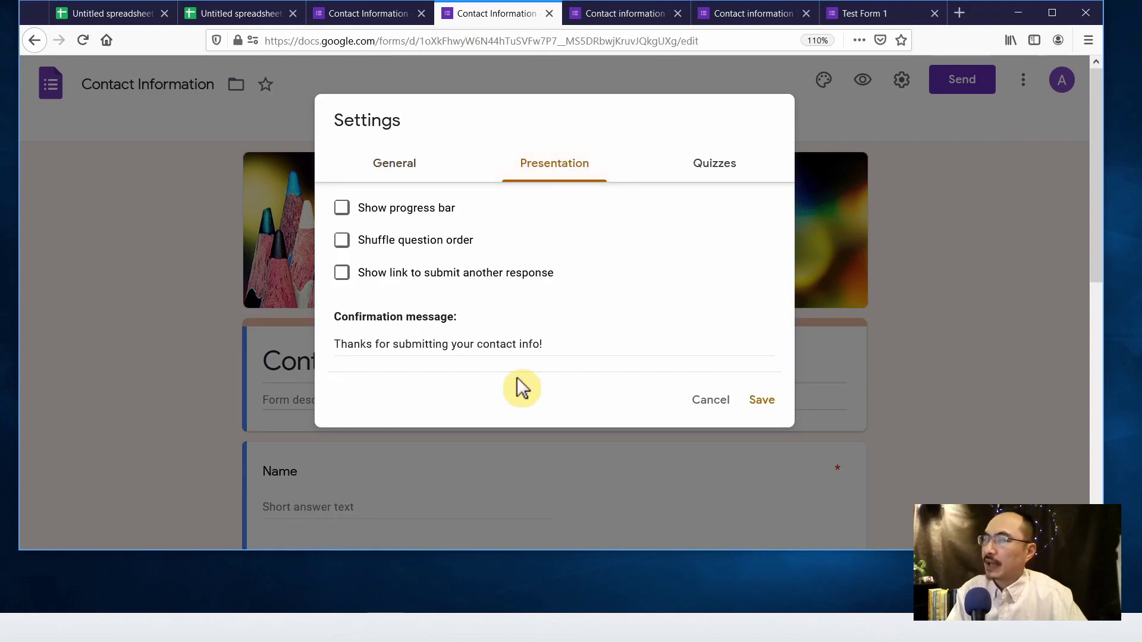
left_click(360, 344)
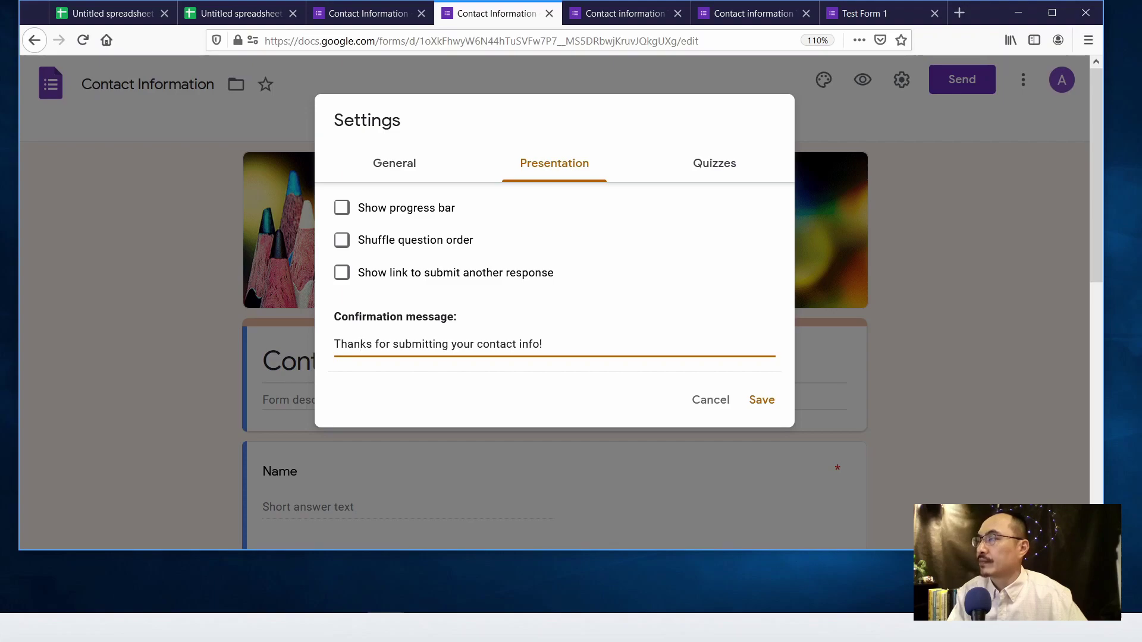
key("shift+End")
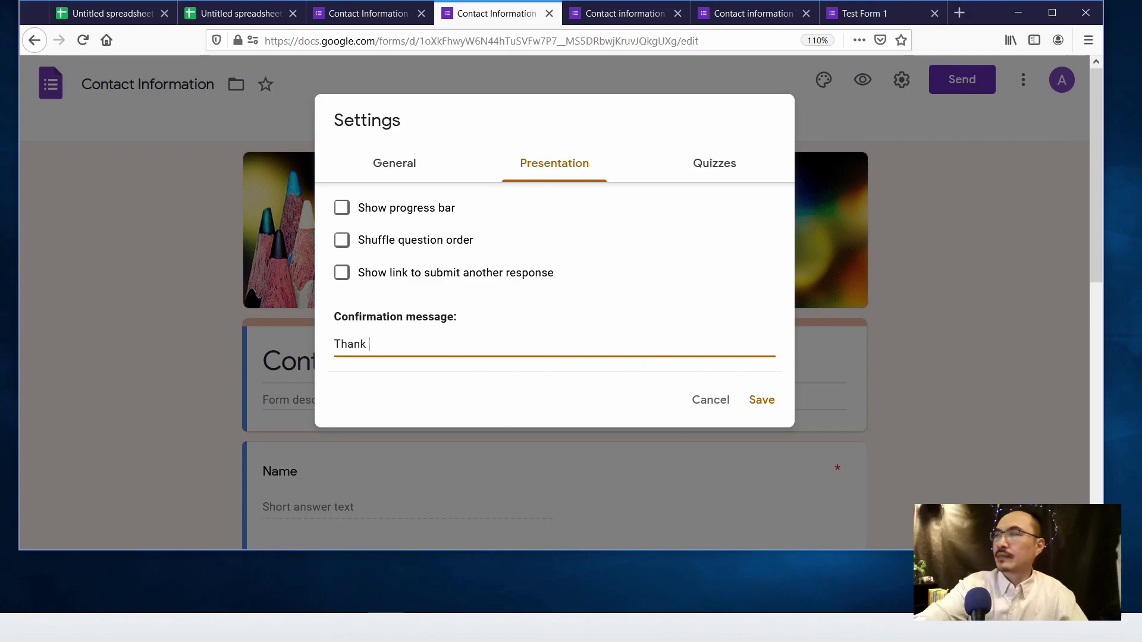
type("you for cont")
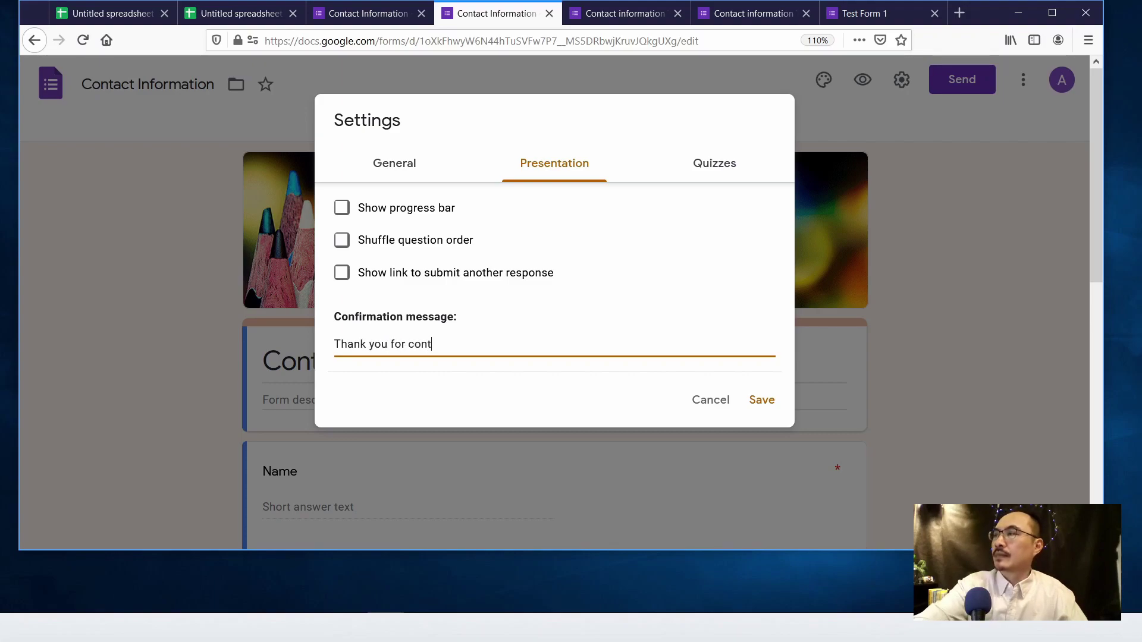
type("acting u")
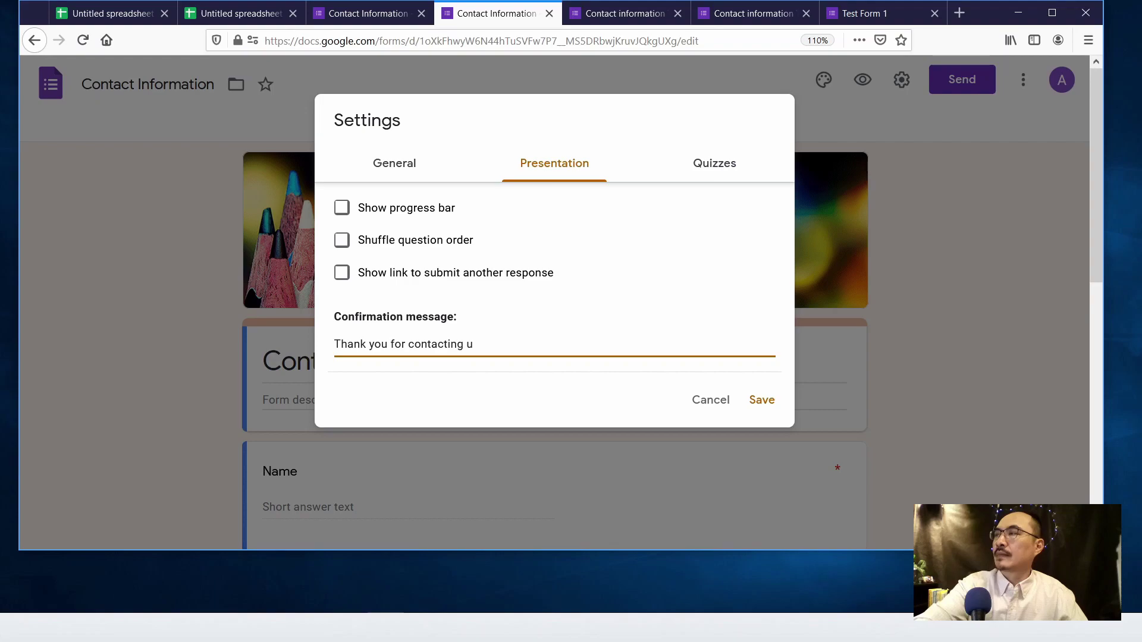
type("s")
key("Return")
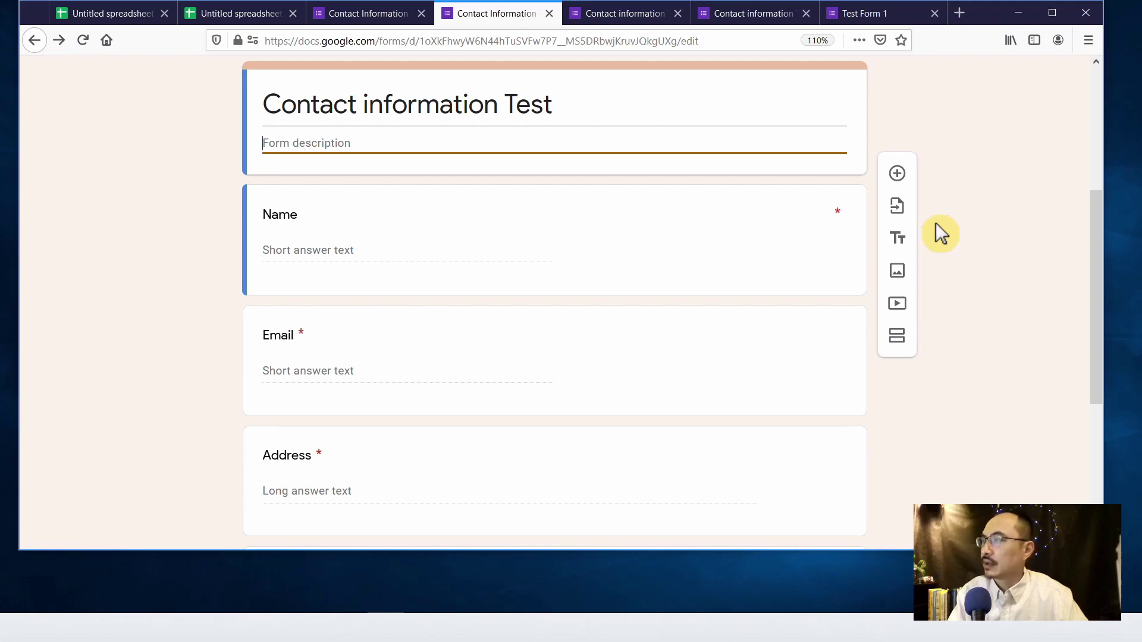
- Delete the Address question card from the form
scroll(936, 224, "down", 2)
scroll(937, 230, "down", 1)
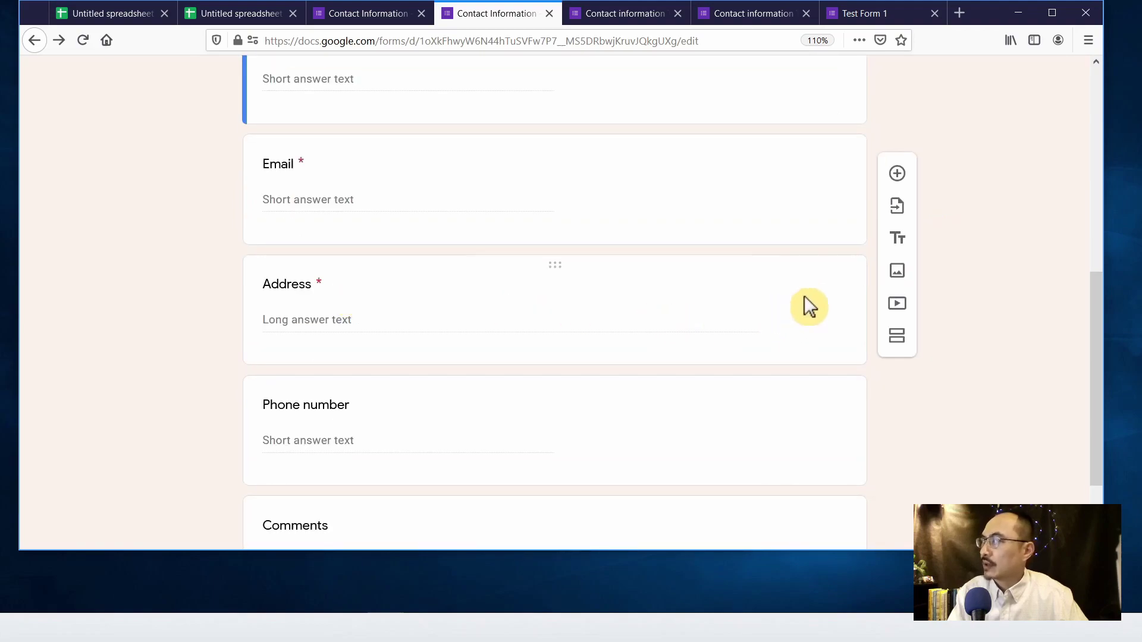
left_click(834, 291)
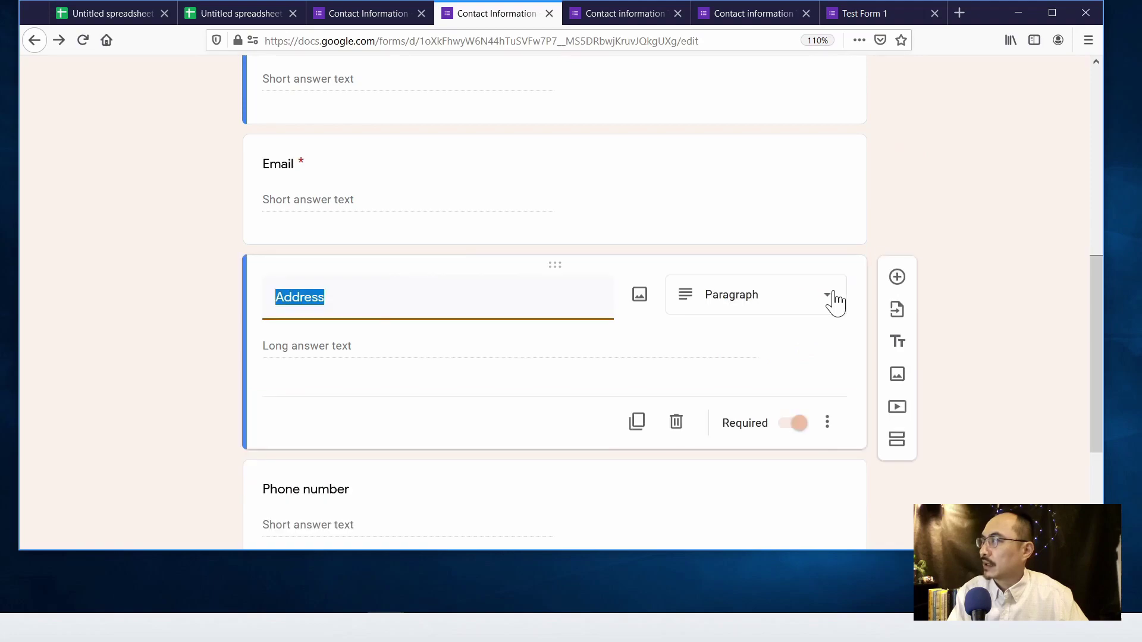
left_click(676, 423)
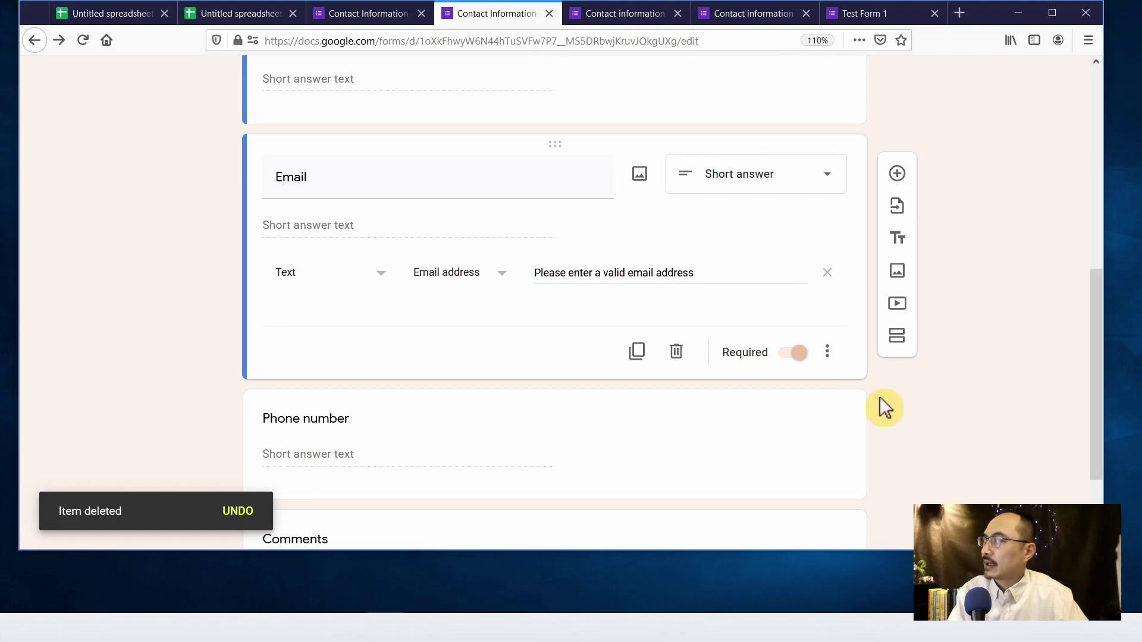
- Add a new question below Phone number titled 'How do you like our service'
scroll(880, 398, "up", 10)
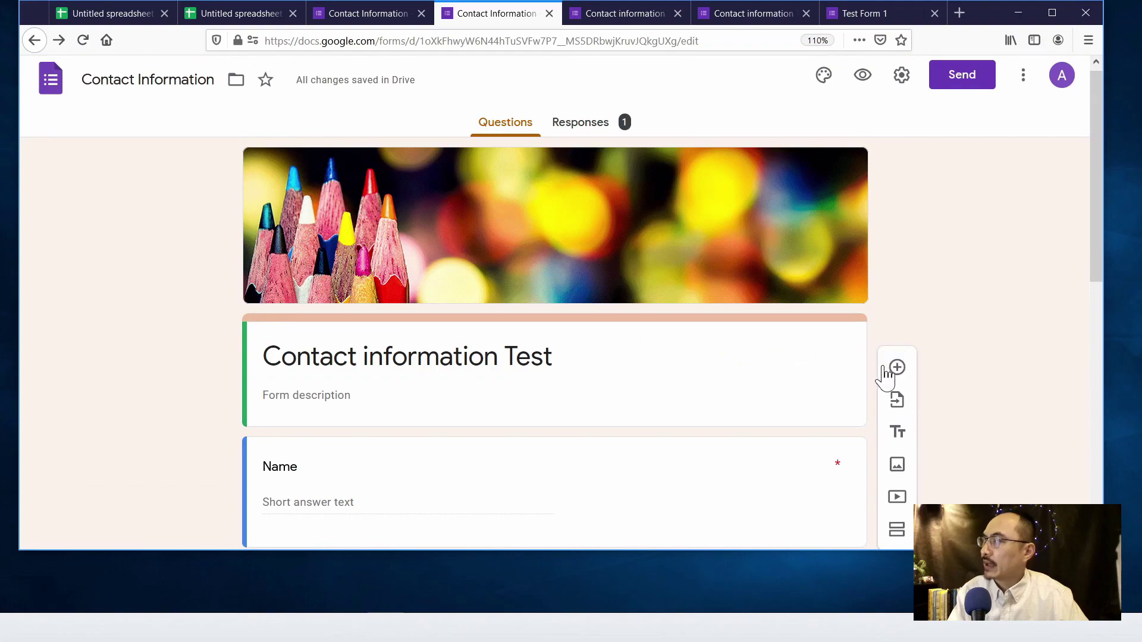
scroll(895, 385, "down", 7)
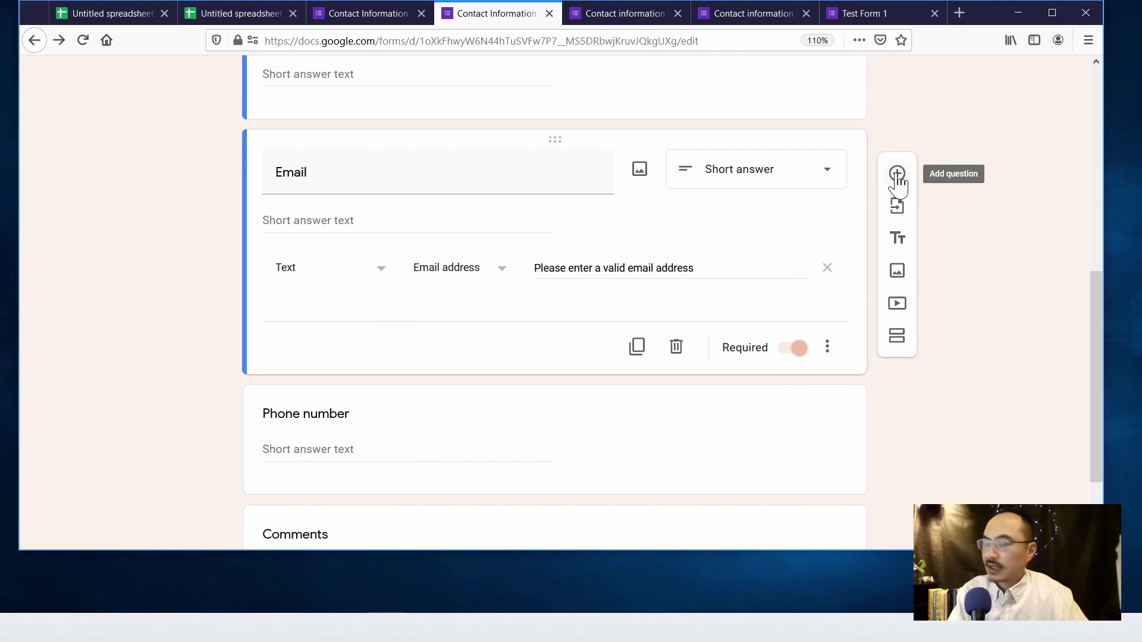
left_click(897, 174)
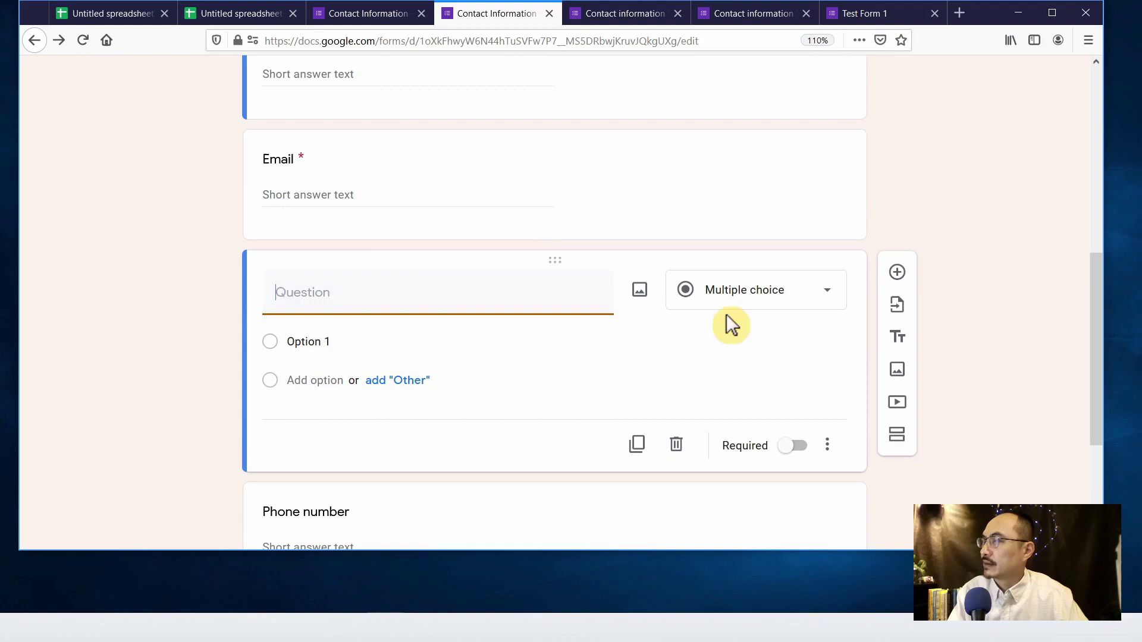
scroll(615, 309, "down", 2)
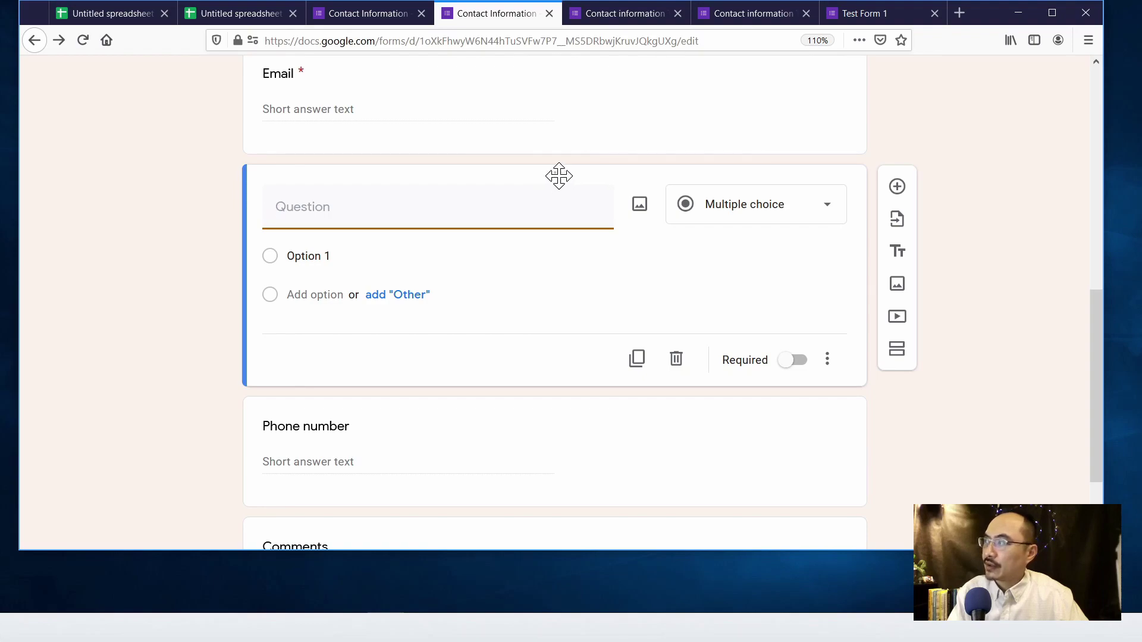
left_click_drag(559, 176, 551, 456)
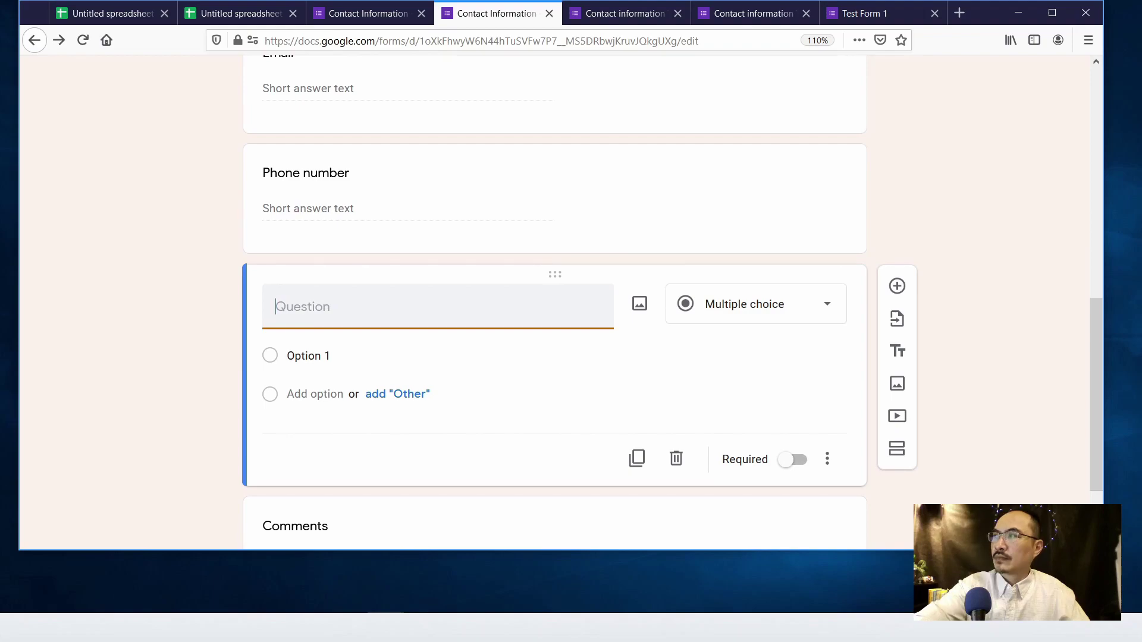
type("How doe")
key("BackSpace")
type("you ")
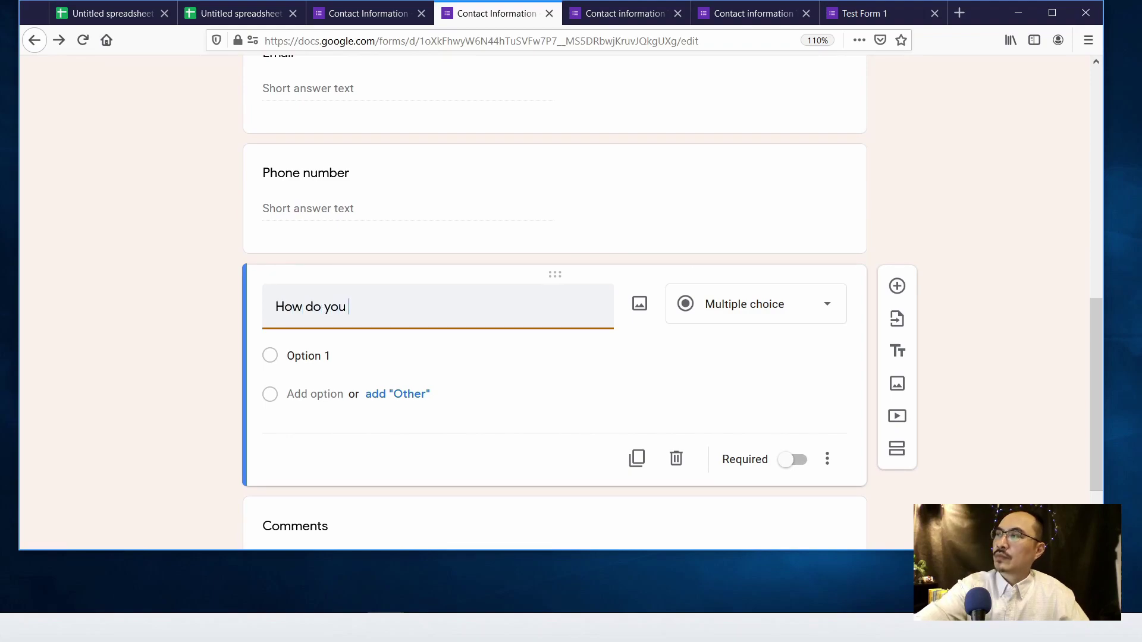
type("like our serv")
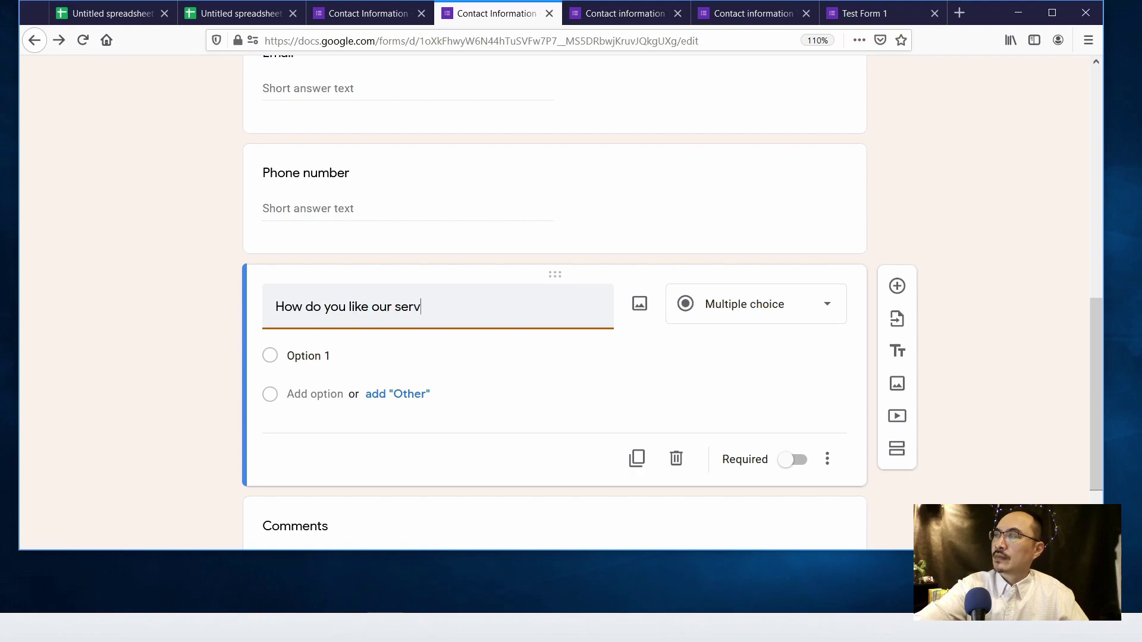
type("ice")
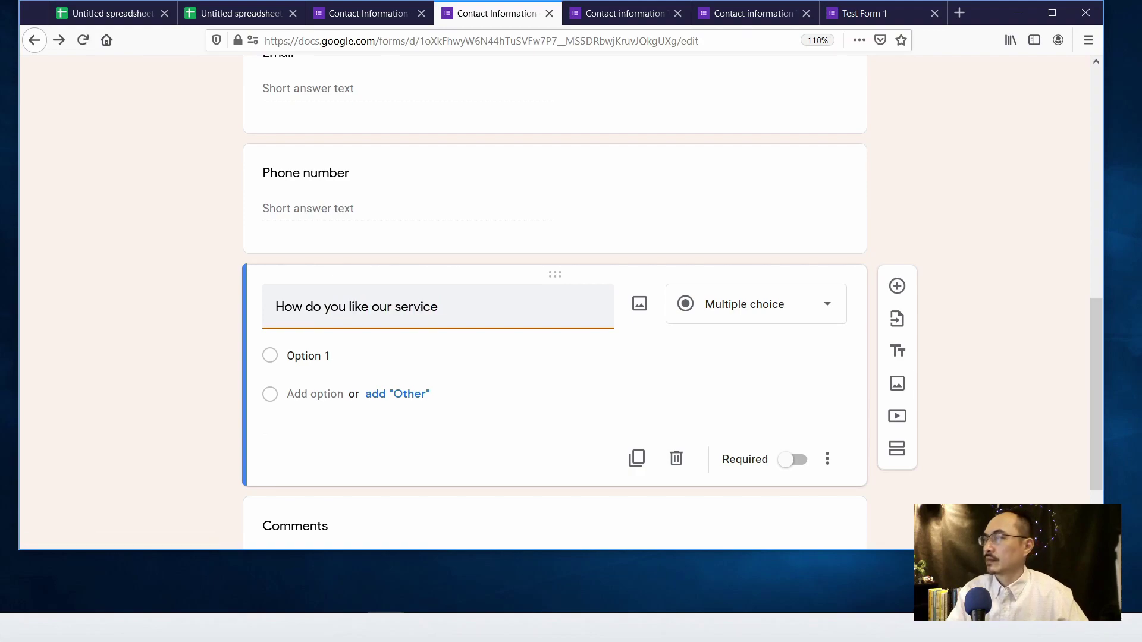
- Give it the answer choices Good, Bad and OK, and end the title with '?'
left_click(307, 356)
type("Good")
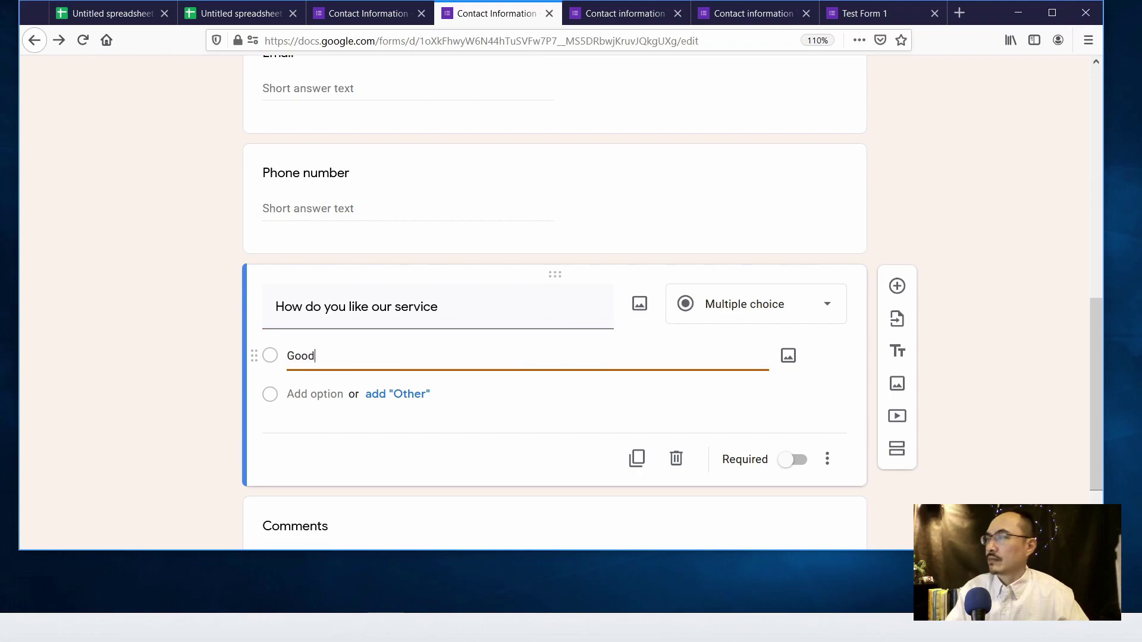
key("Return")
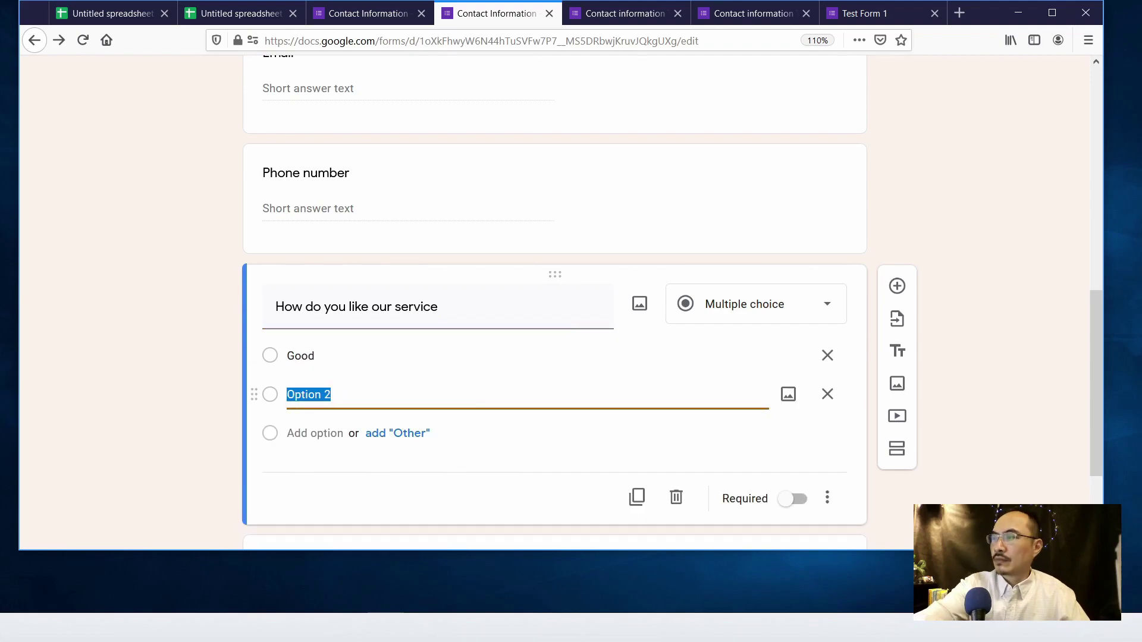
type("Bad")
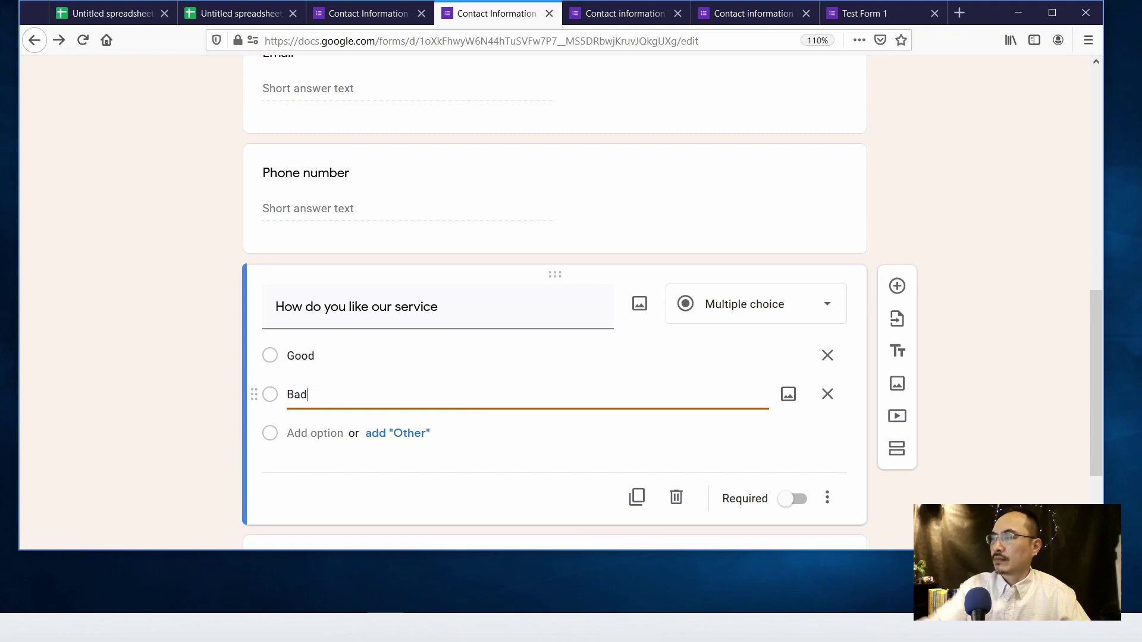
key("Return")
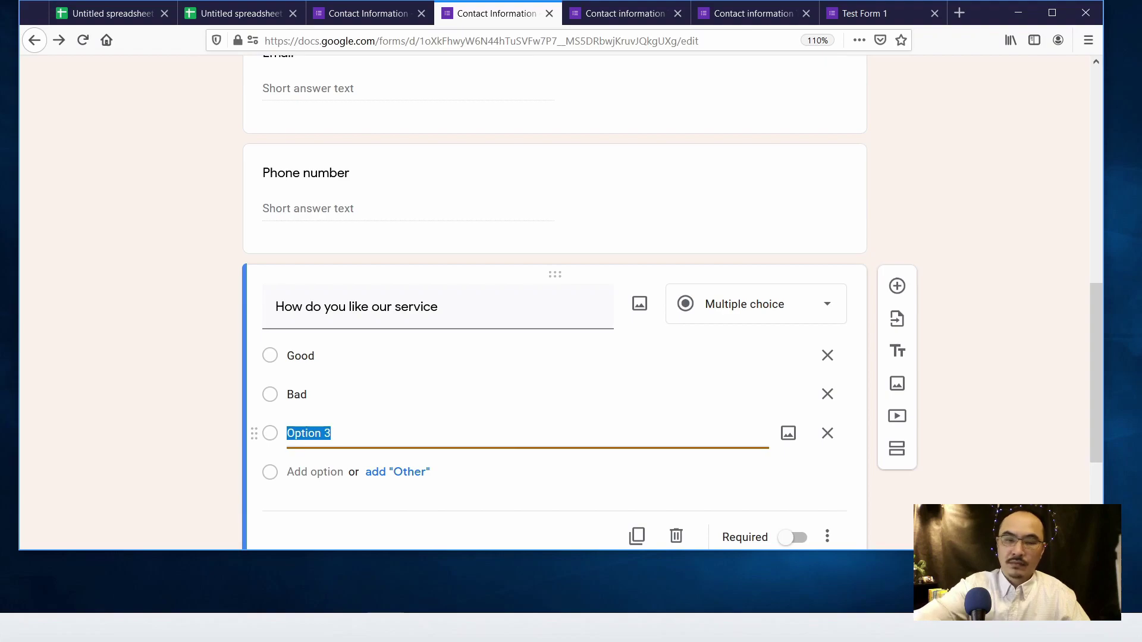
type("OK")
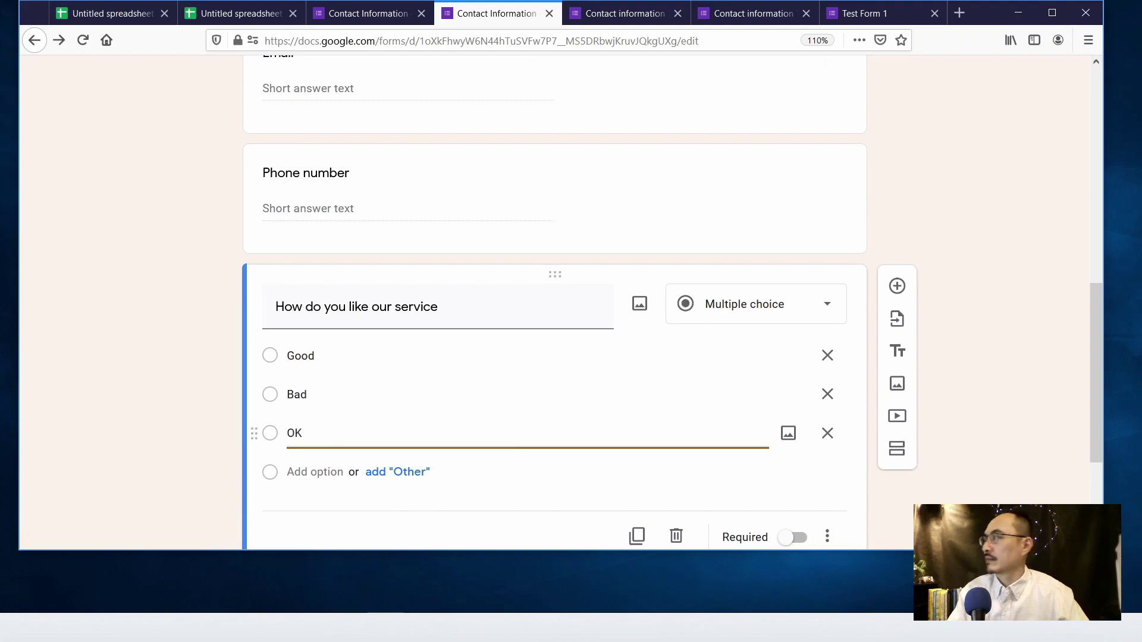
scroll(849, 417, "down", 3)
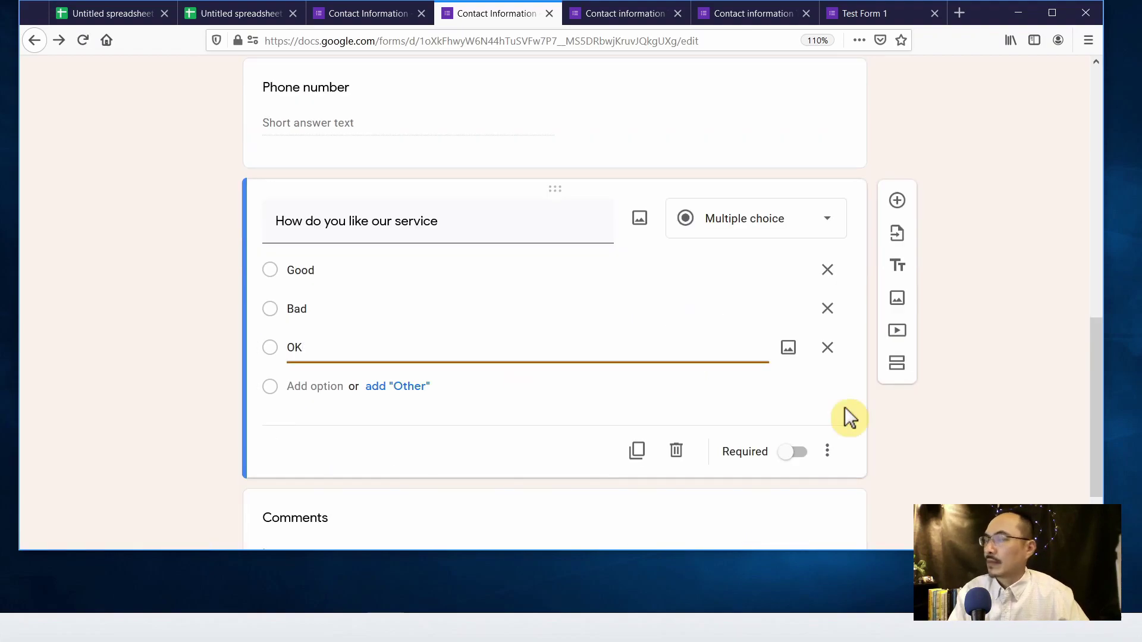
left_click(910, 413)
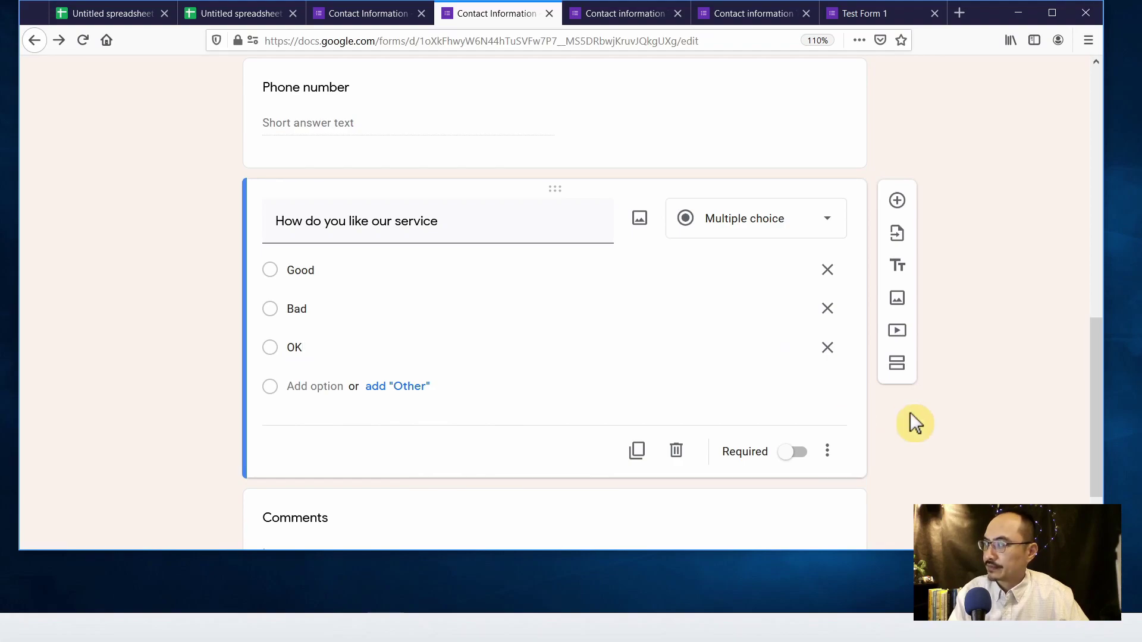
left_click(443, 221)
type("?")
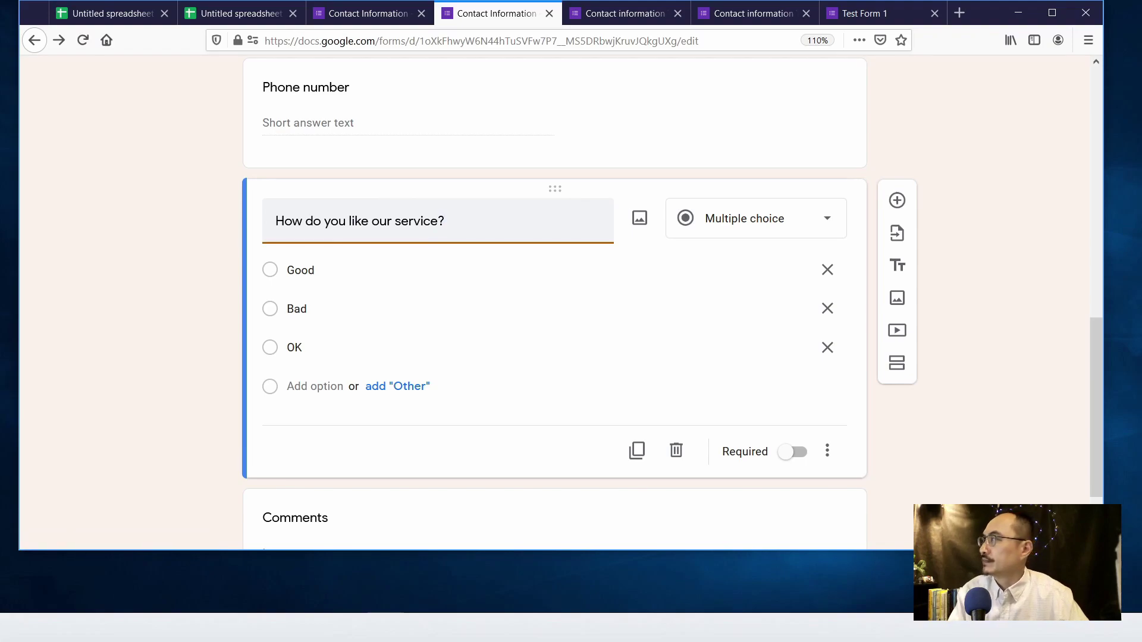
left_click(919, 420)
scroll(919, 420, "down", 3)
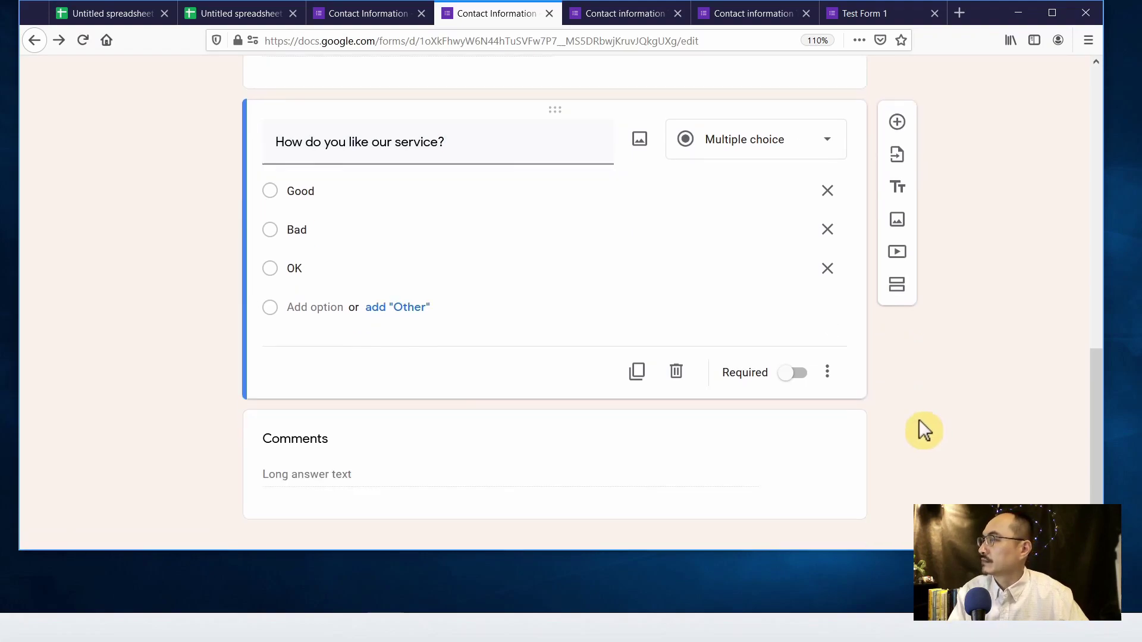
- Change the Comments question to a Date question and add Section 2 after it
left_click(833, 435)
left_click(824, 354)
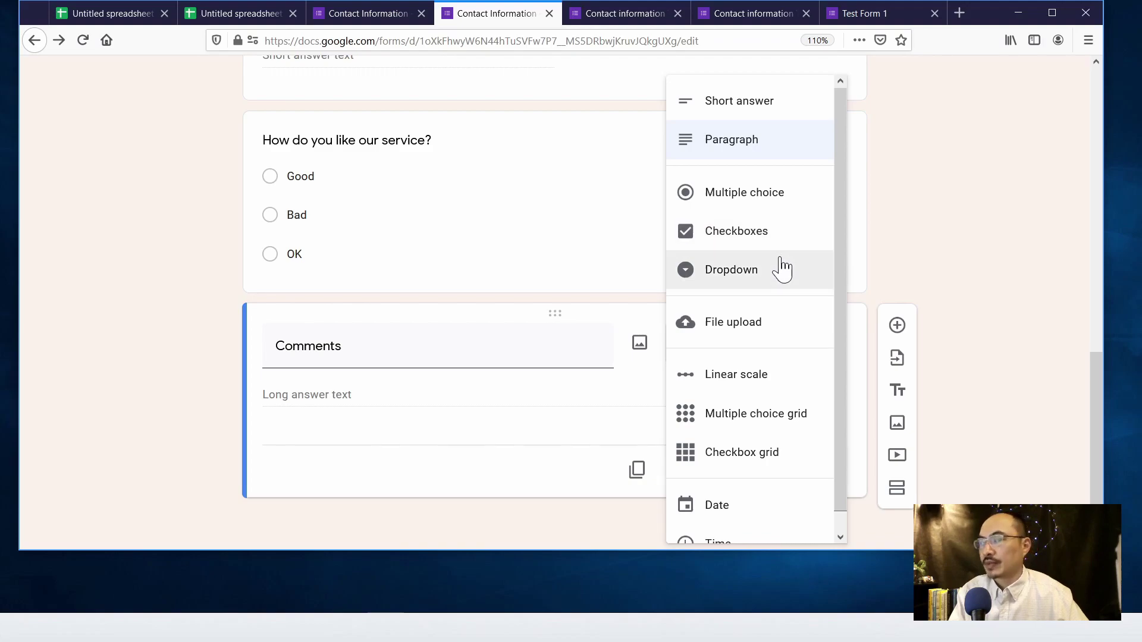
scroll(790, 285, "down", 1)
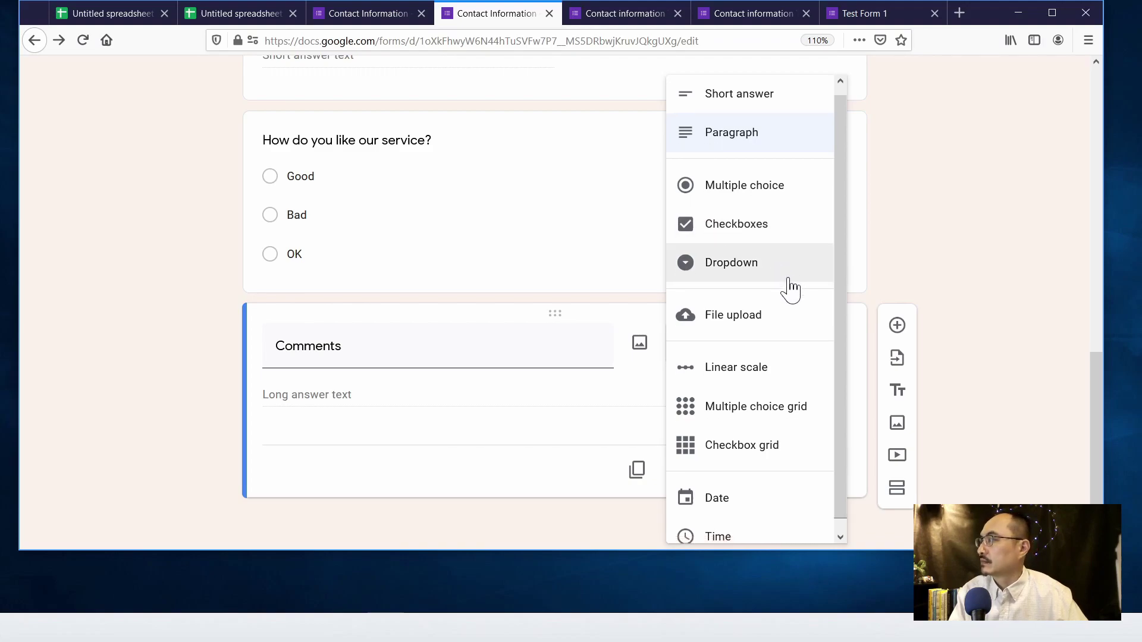
left_click(727, 488)
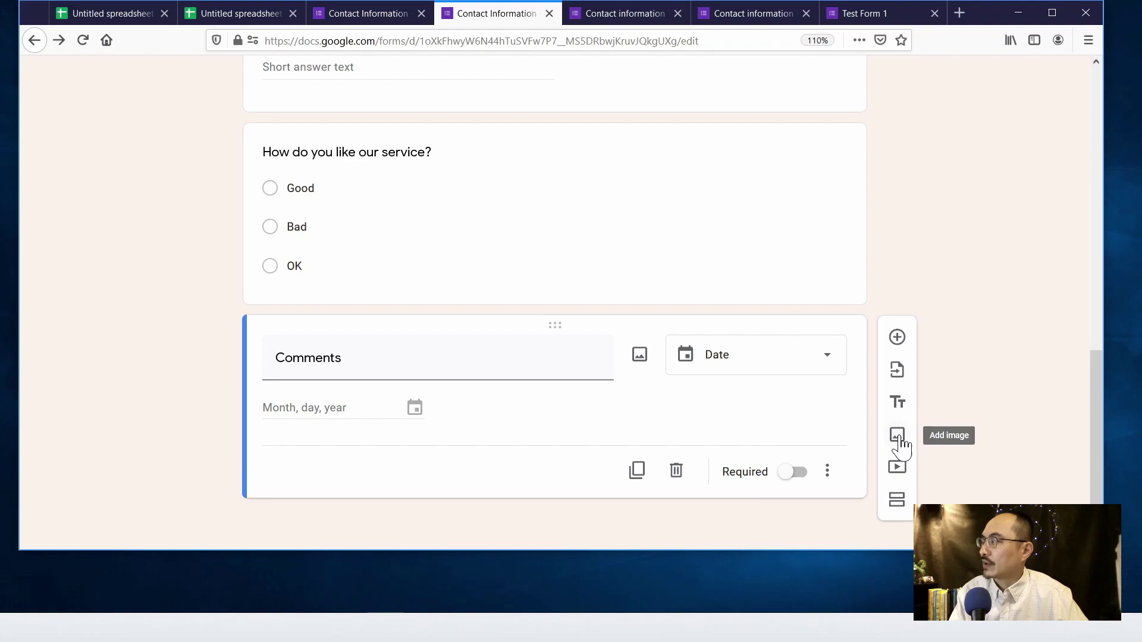
left_click(901, 505)
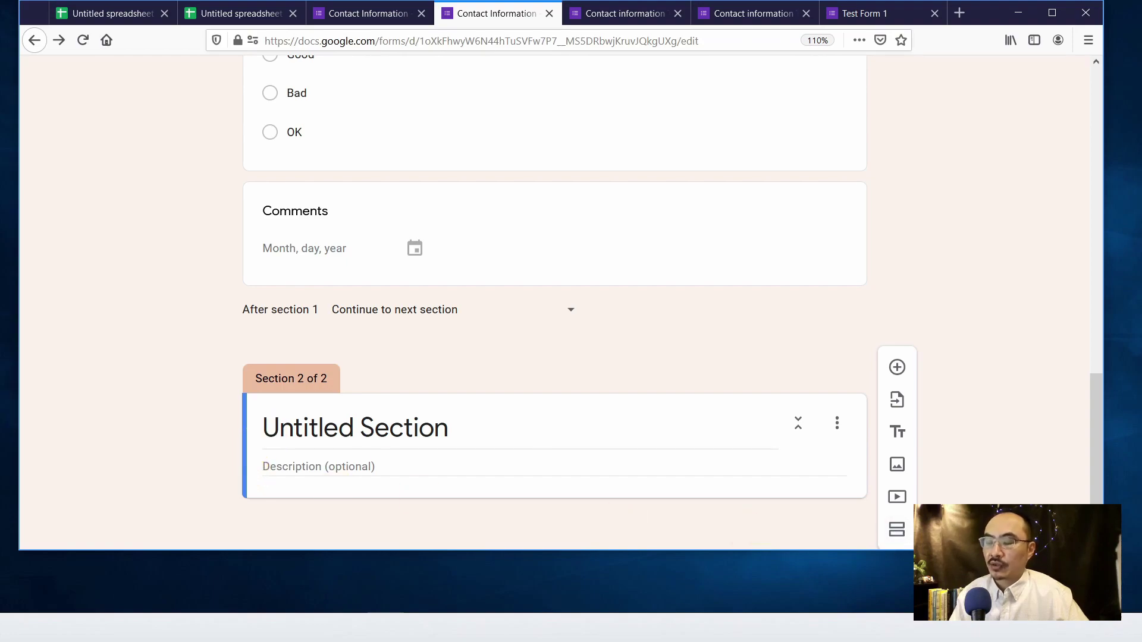
scroll(897, 416, "up", 10)
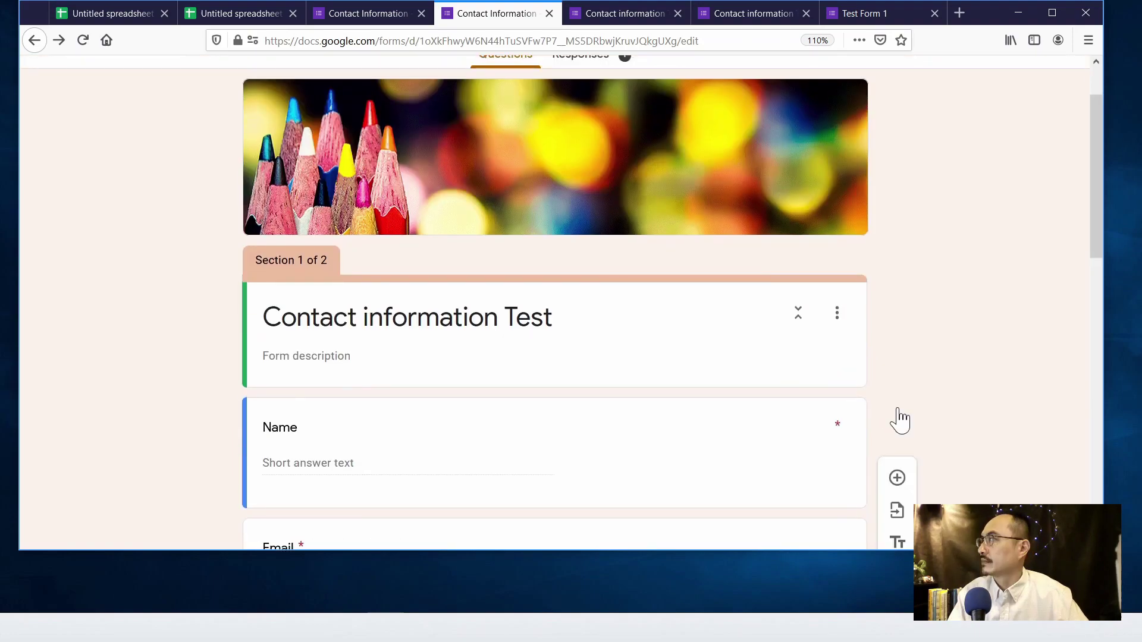
scroll(913, 276, "up", 2)
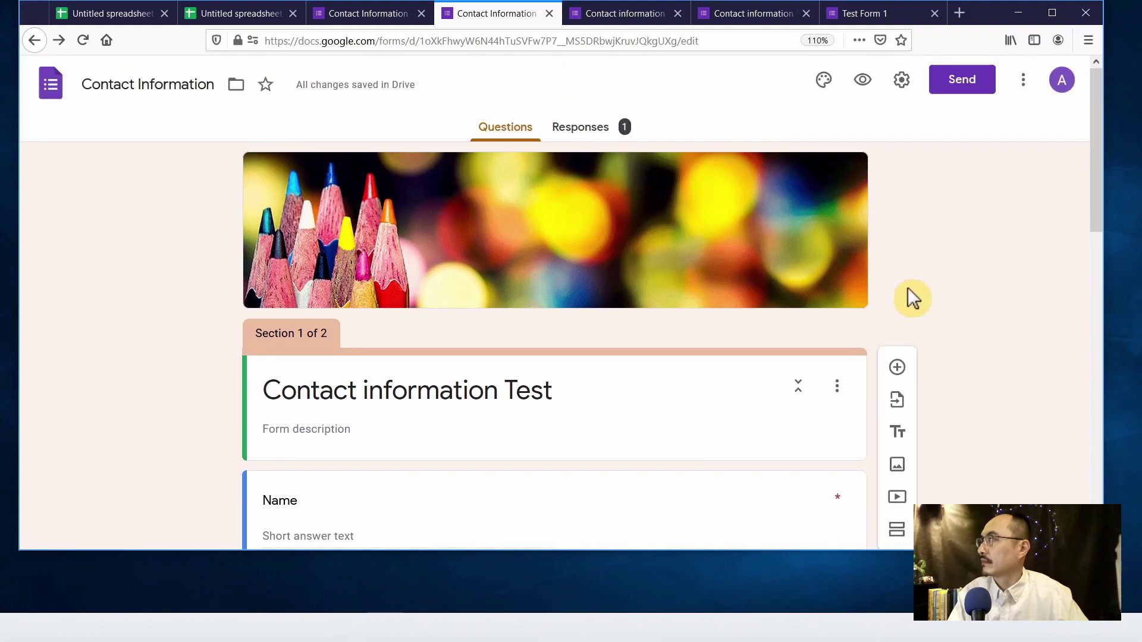